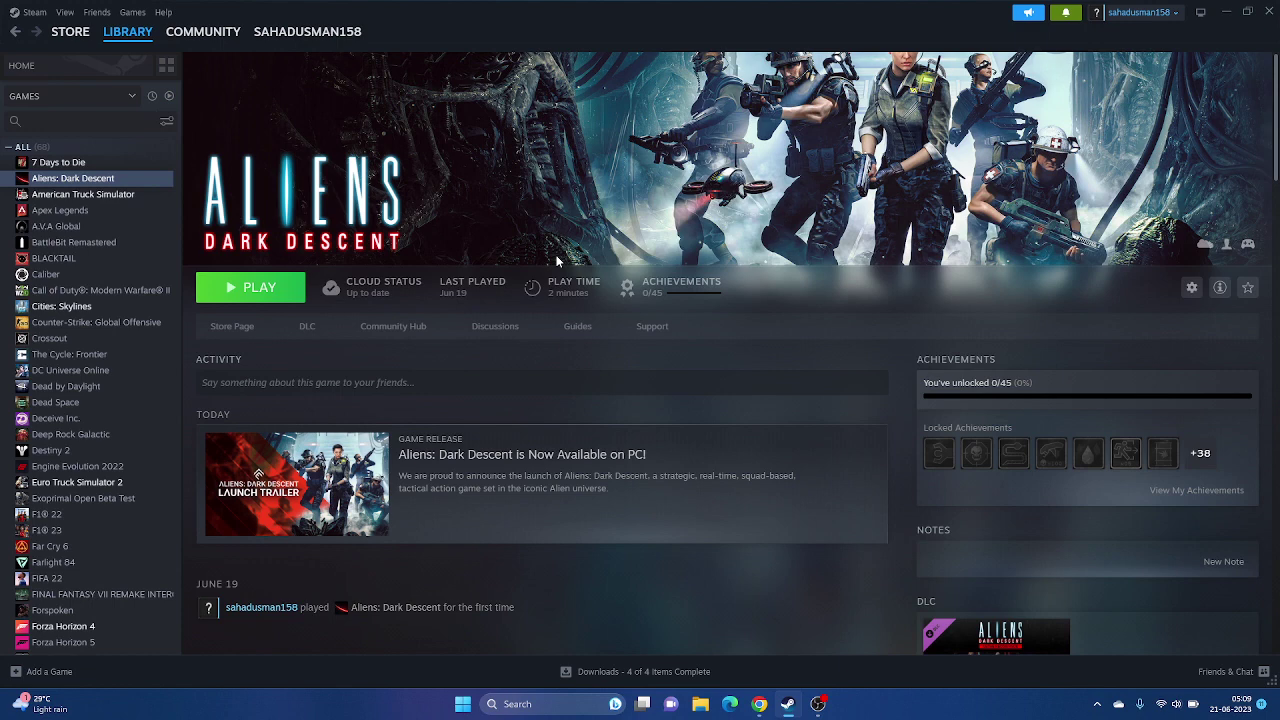
# Step: Open the Windows Start menu over Steam's Aliens: Dark Descent library page
pyautogui.click(462, 706)
# Step: Show the power options, then close the Start menu without restarting
pyautogui.click(805, 658)
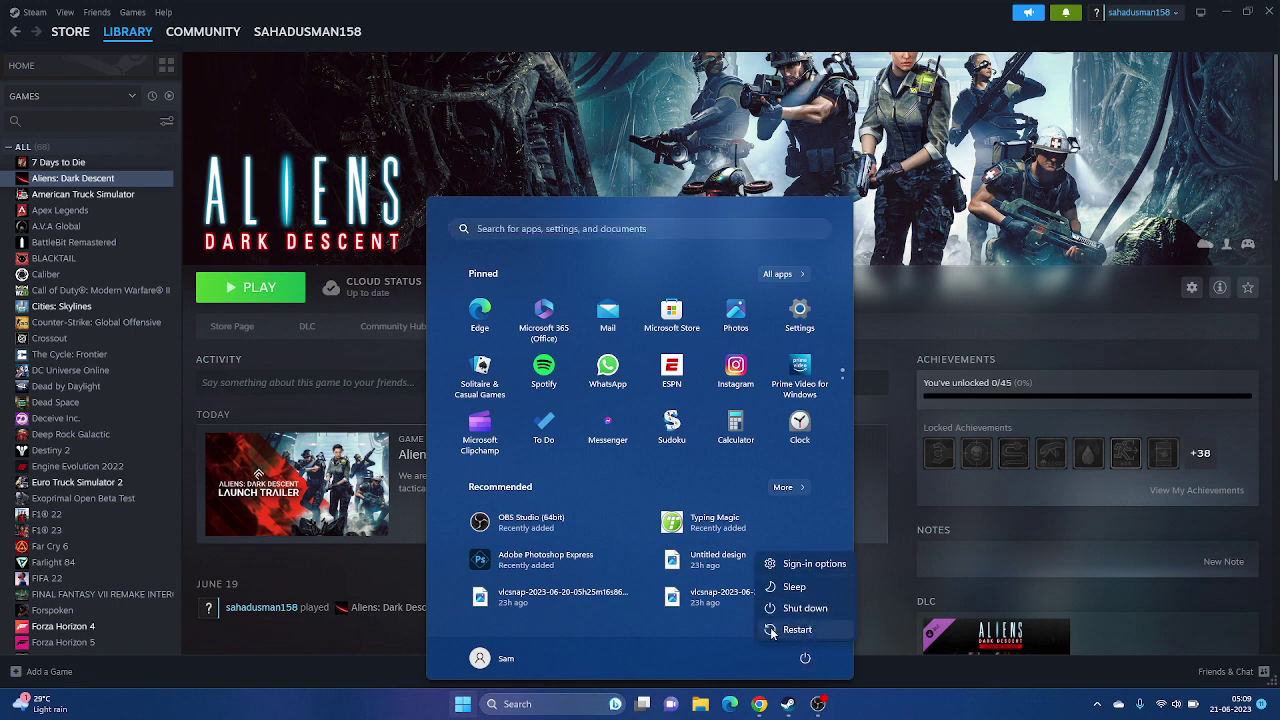
pyautogui.click(910, 714)
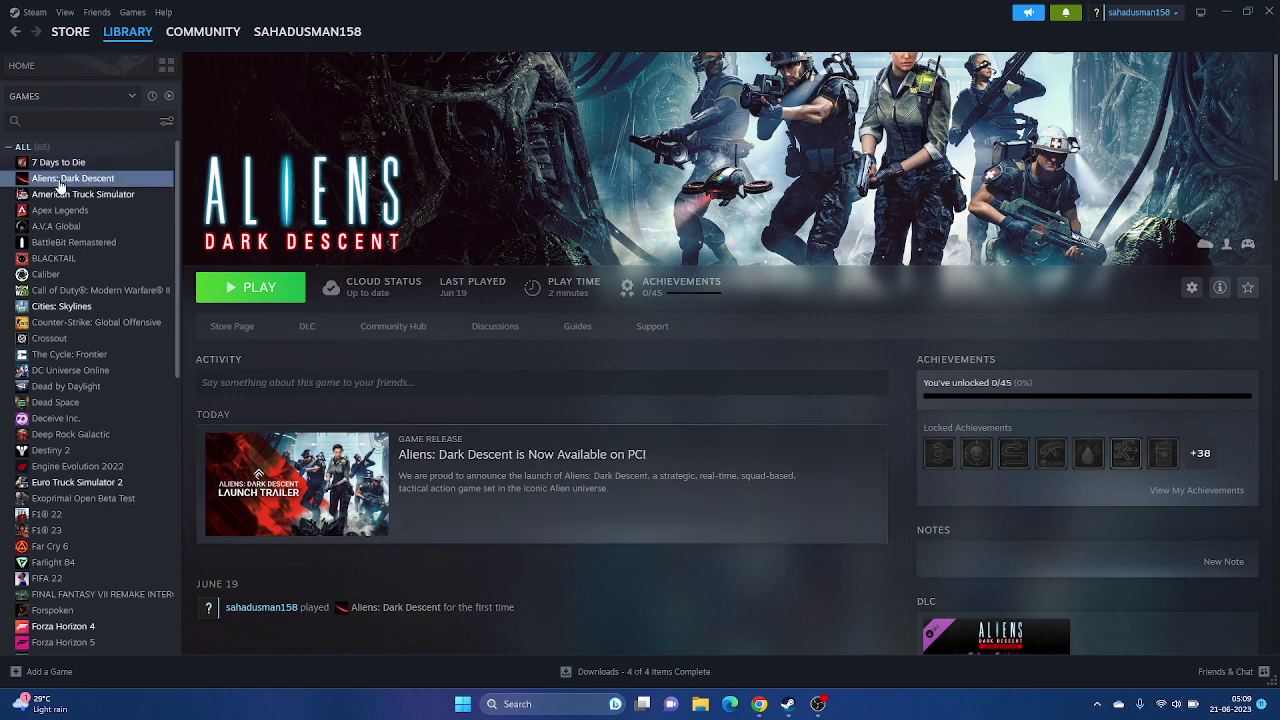
# Step: Verify integrity of Aliens: Dark Descent's game files under Properties > Installed Files, then close Properties
pyautogui.rightClick(63, 184)
pyautogui.click(92, 283)
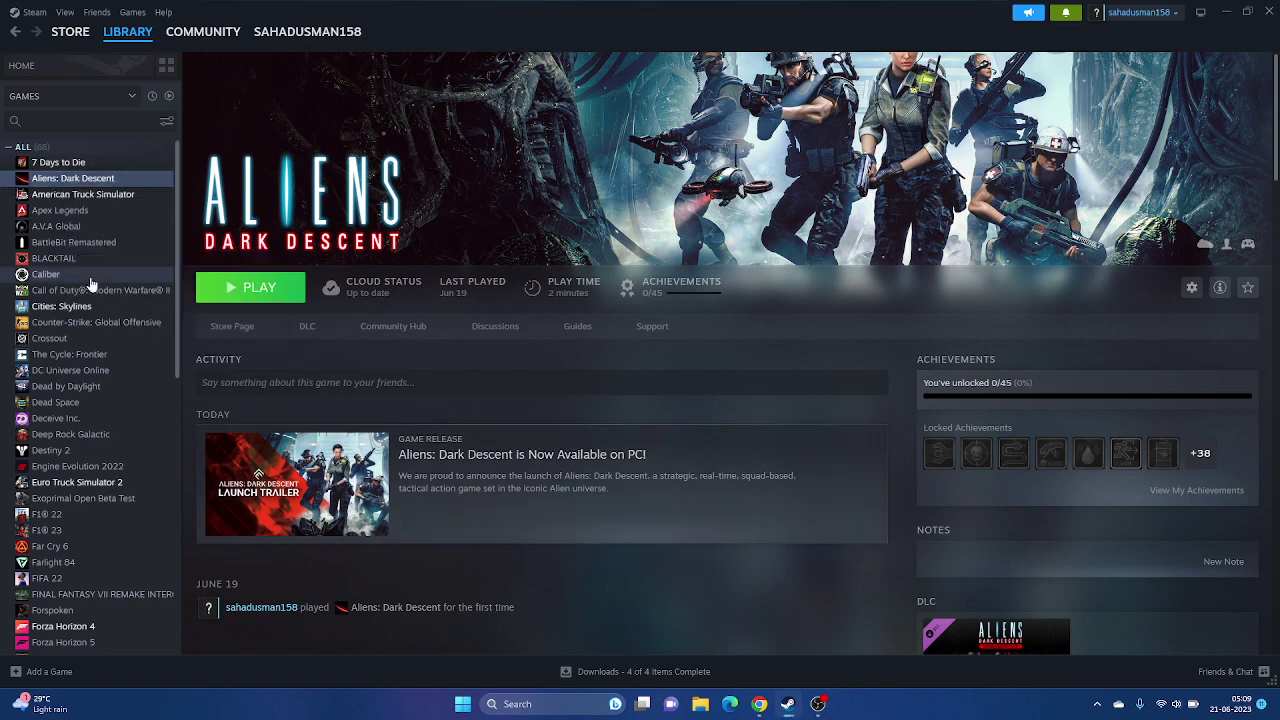
pyautogui.click(401, 283)
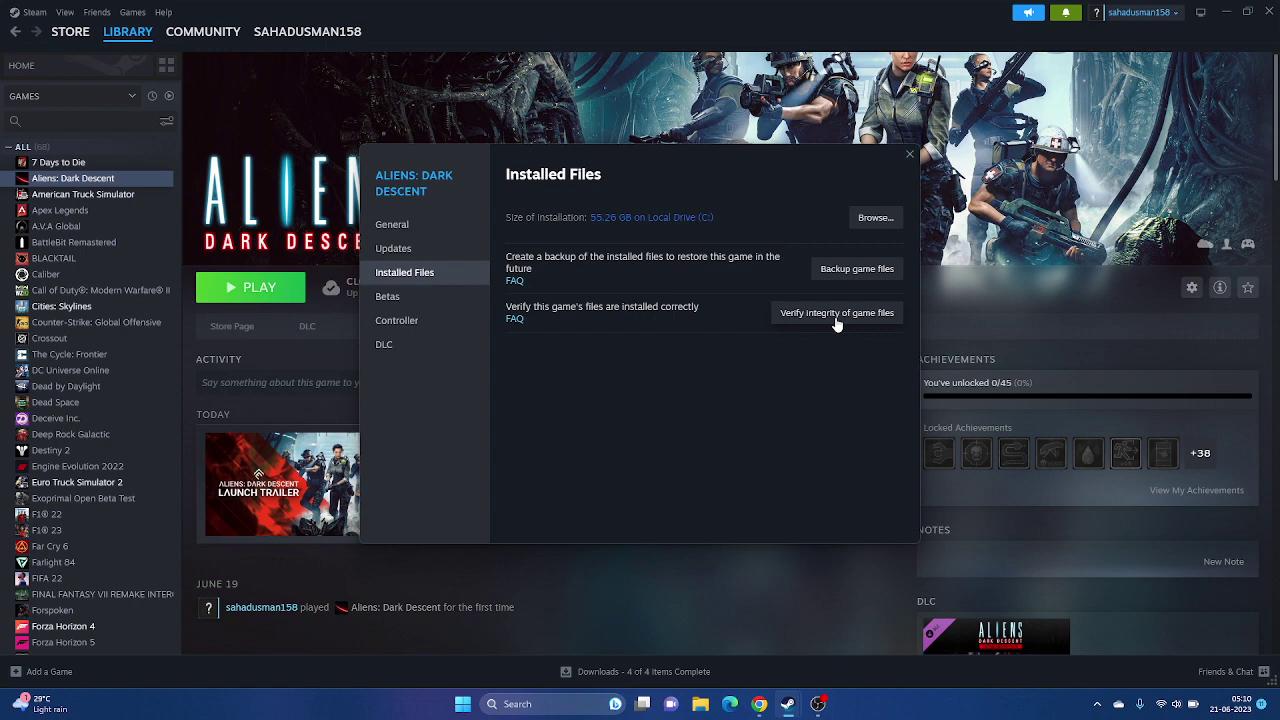
pyautogui.click(836, 316)
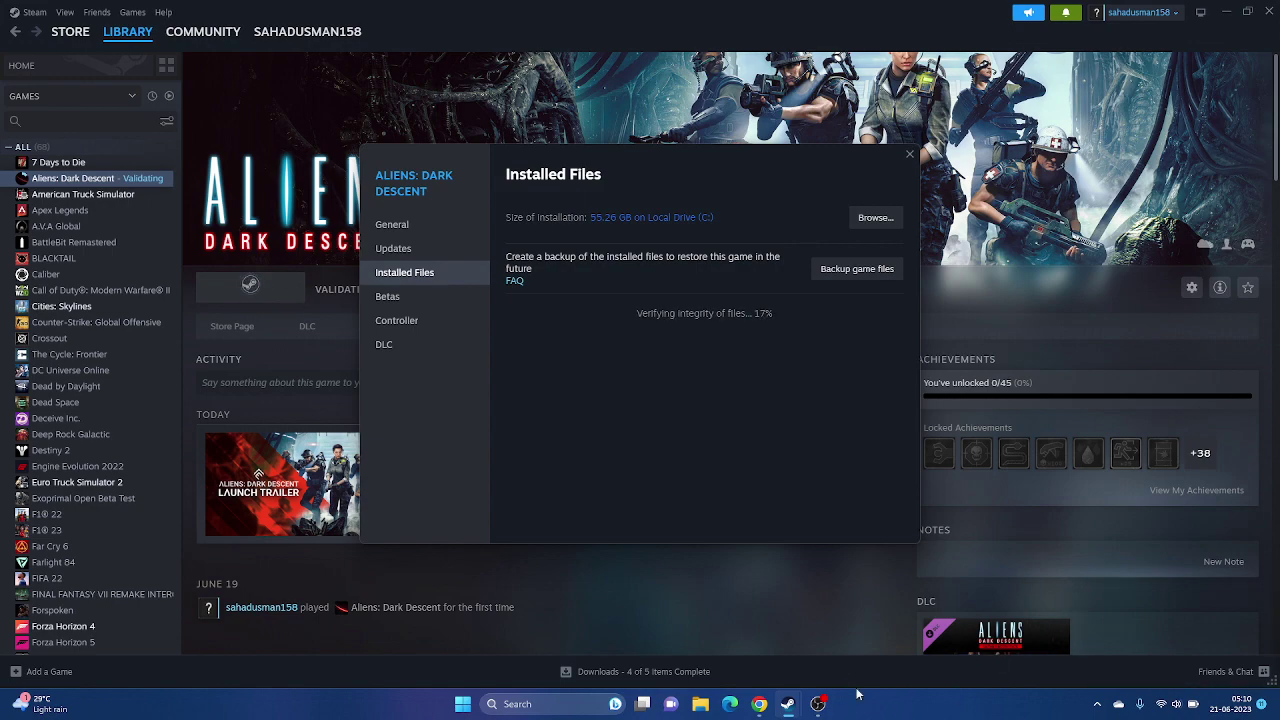
pyautogui.click(819, 705)
pyautogui.click(819, 705)
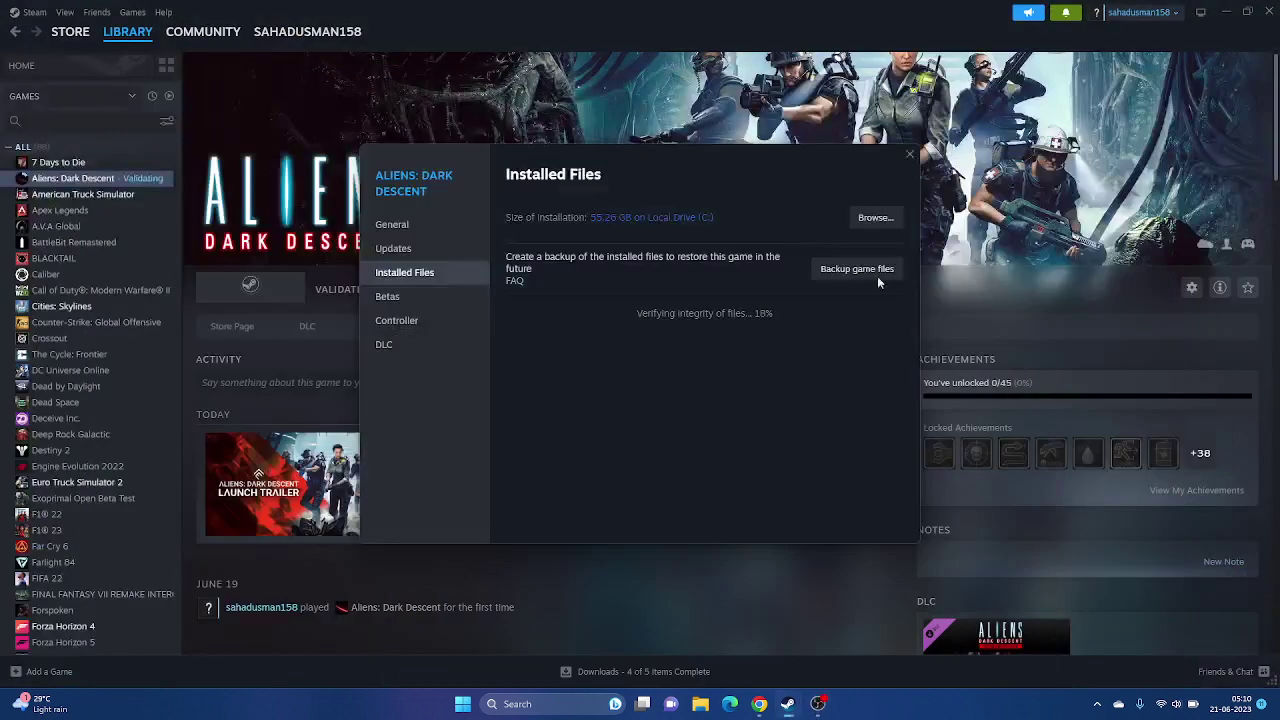
pyautogui.click(906, 172)
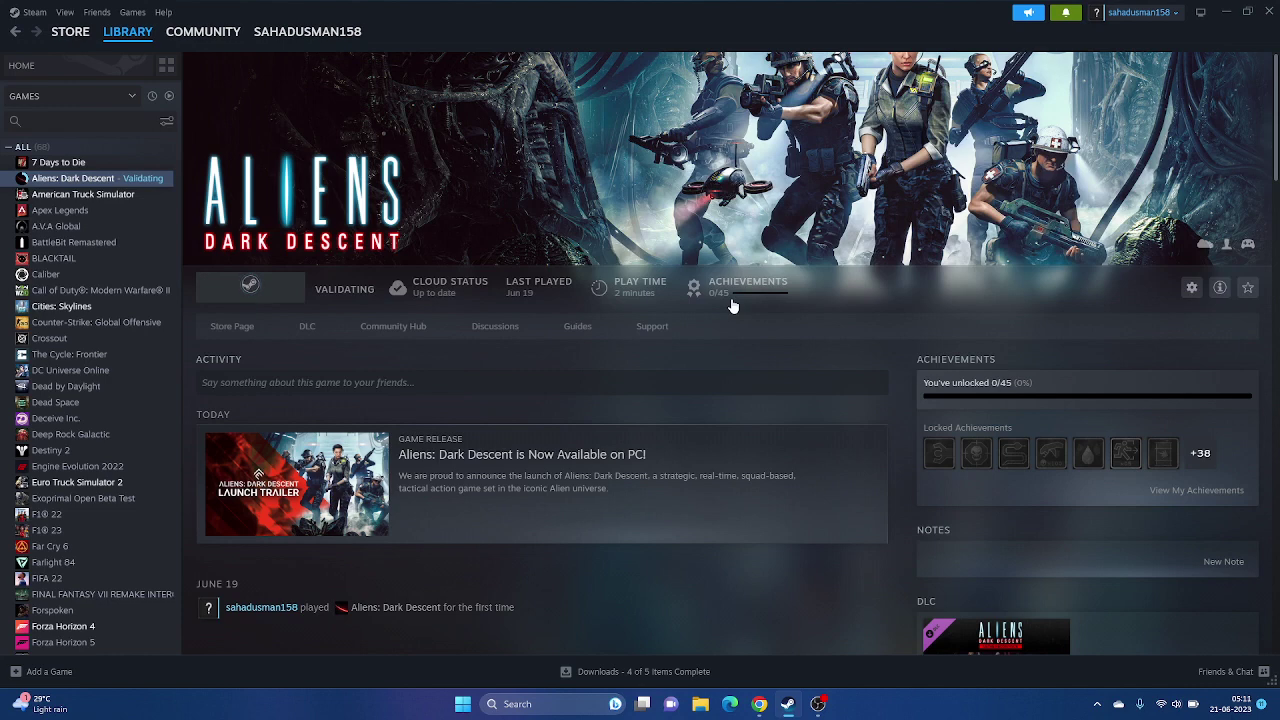
# Step: Open the AliensDarkDescent install folder via Properties > Installed Files > Browse
pyautogui.click(1224, 12)
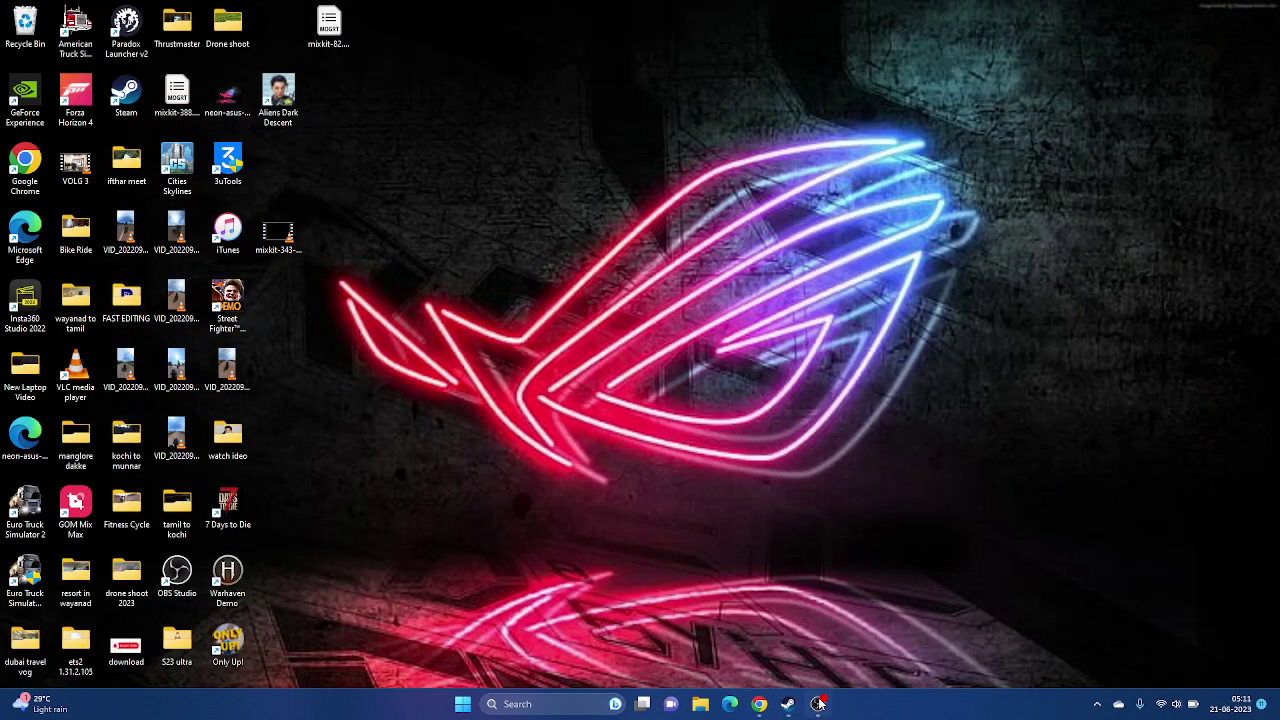
pyautogui.click(787, 706)
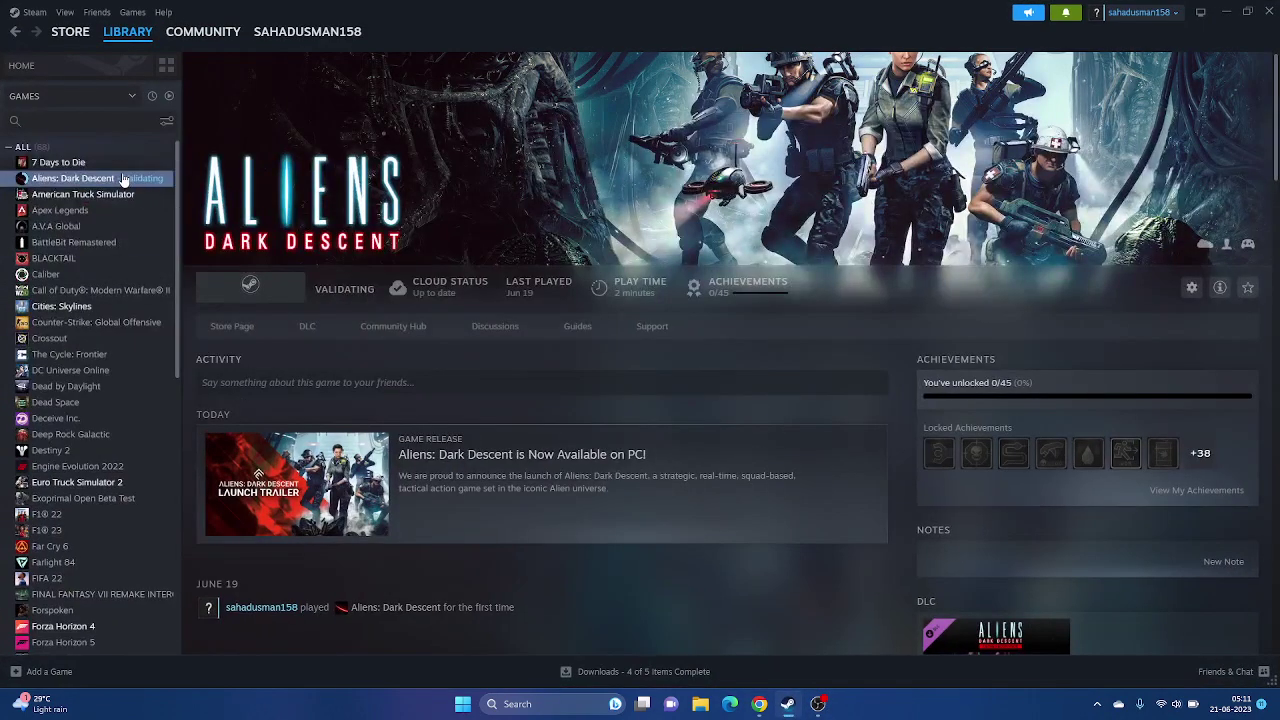
pyautogui.rightClick(124, 178)
pyautogui.click(158, 254)
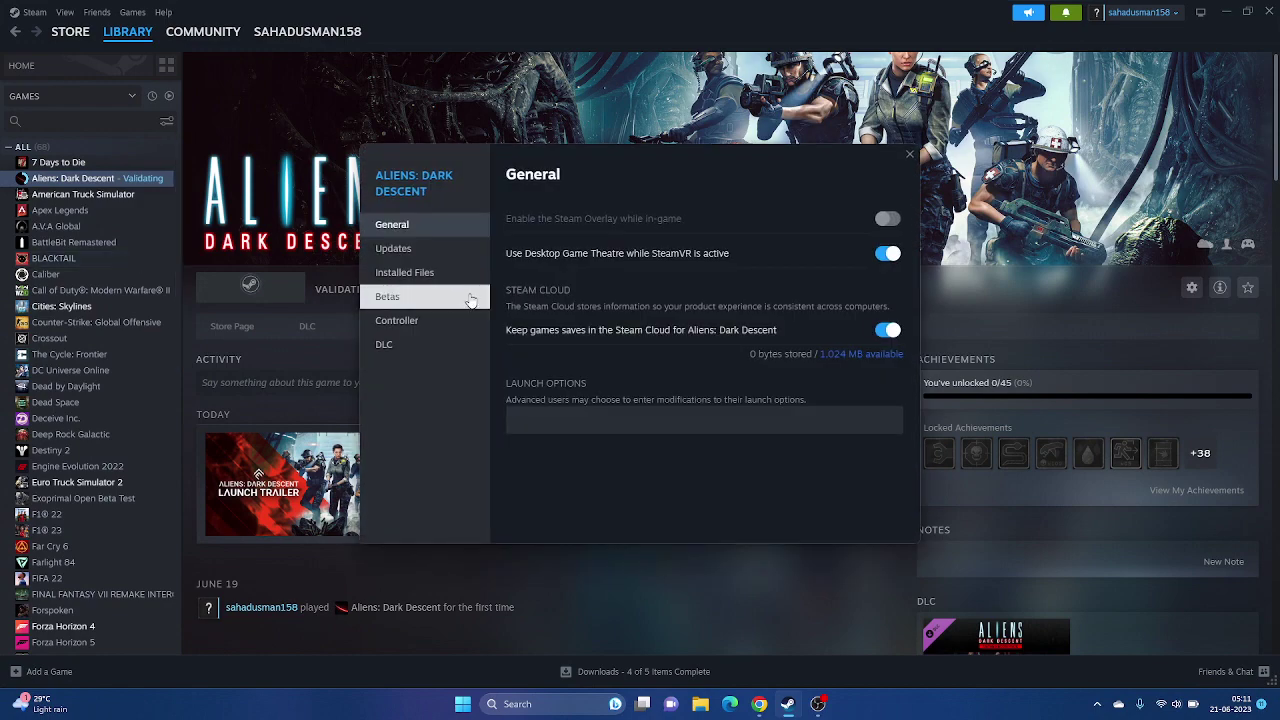
pyautogui.click(447, 283)
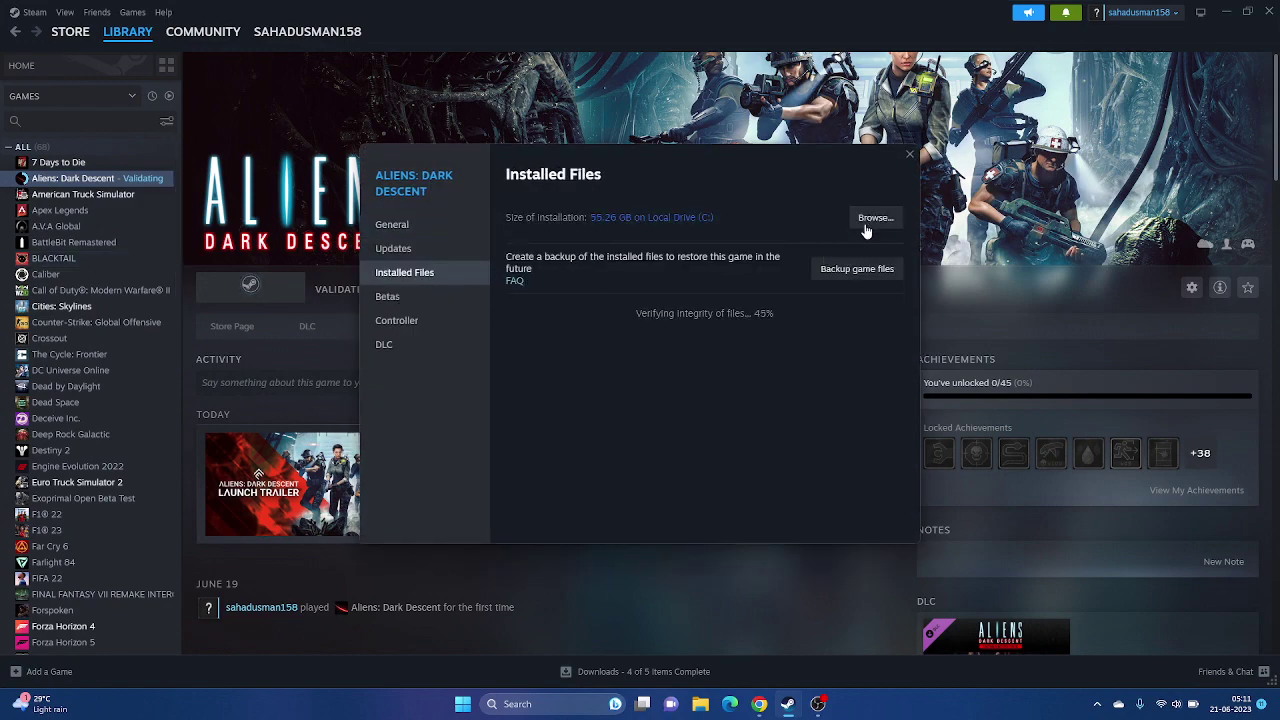
pyautogui.click(868, 224)
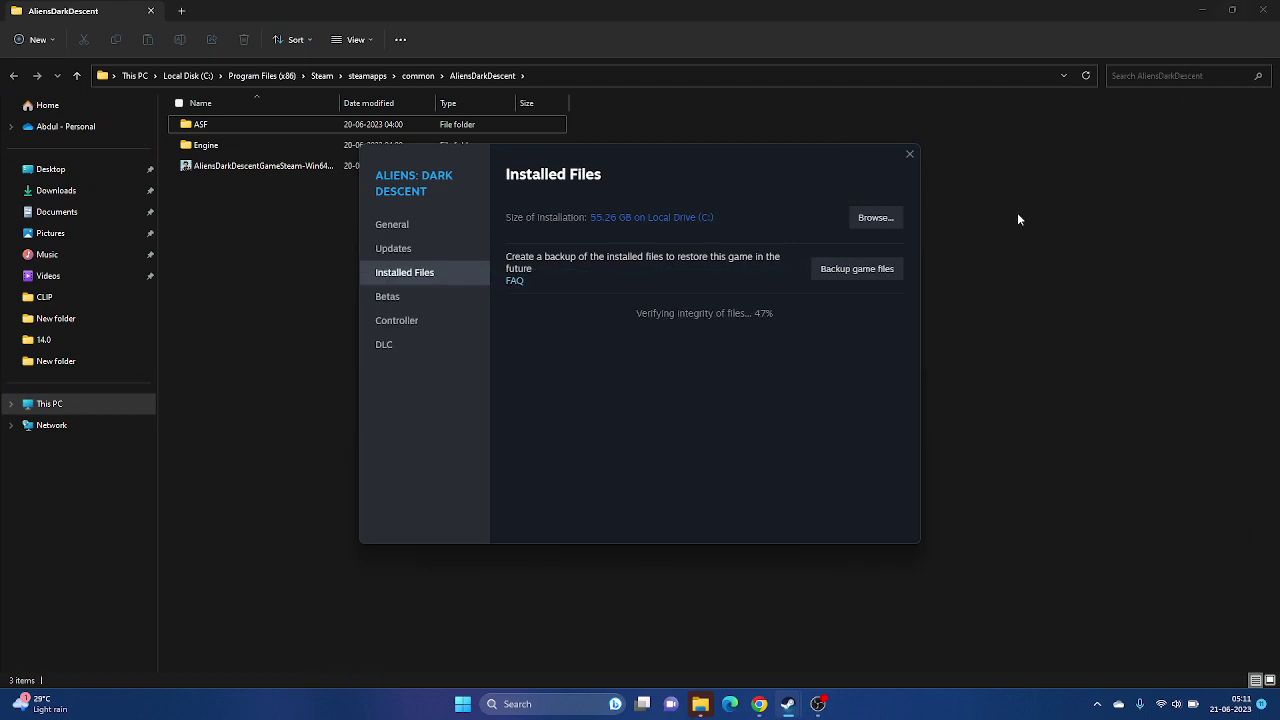
pyautogui.click(1017, 219)
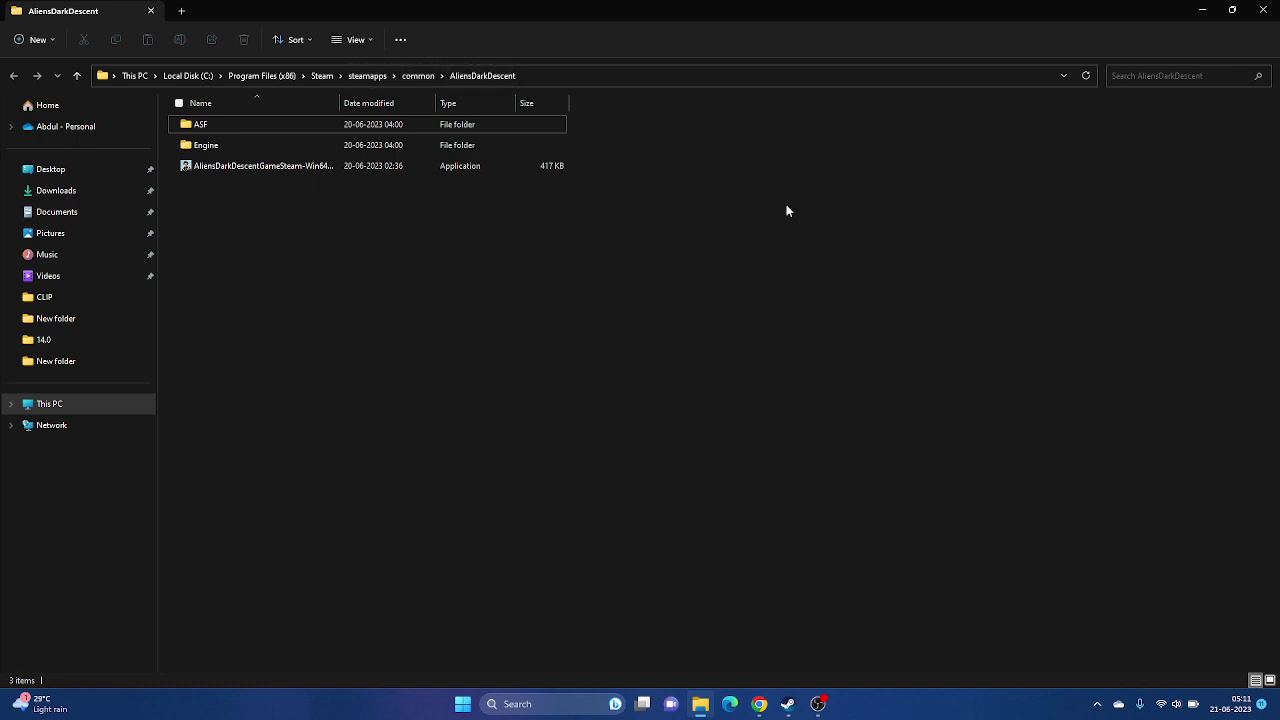
# Step: Set AliensDarkDescentGameSteam-Win64-Shipping.exe to always run as administrator in its Compatibility settings
pyautogui.click(430, 170)
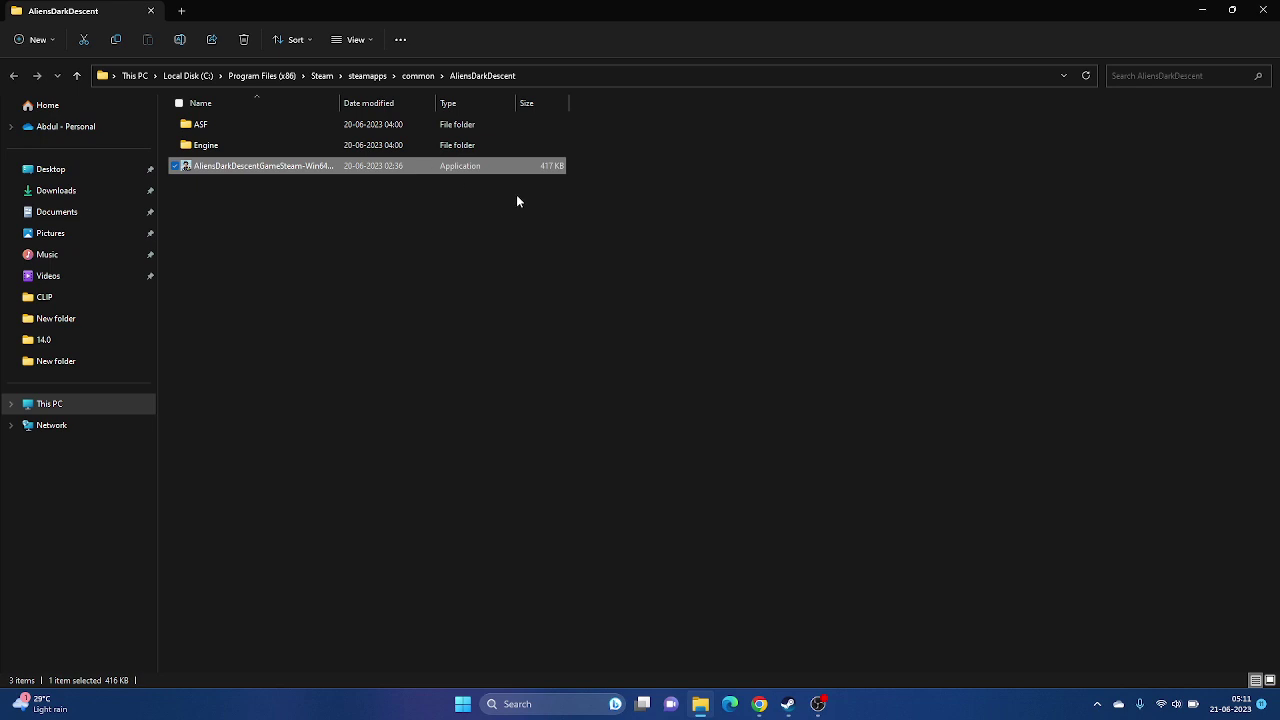
pyautogui.click(488, 250)
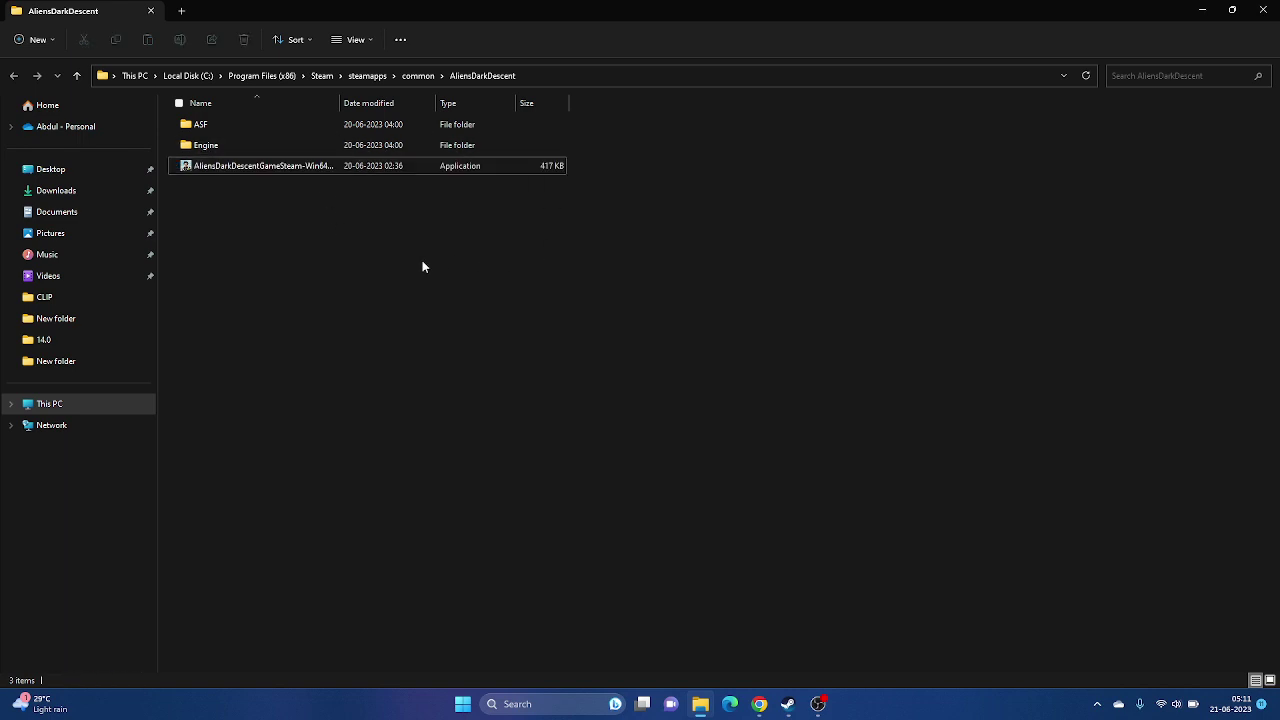
pyautogui.rightClick(270, 177)
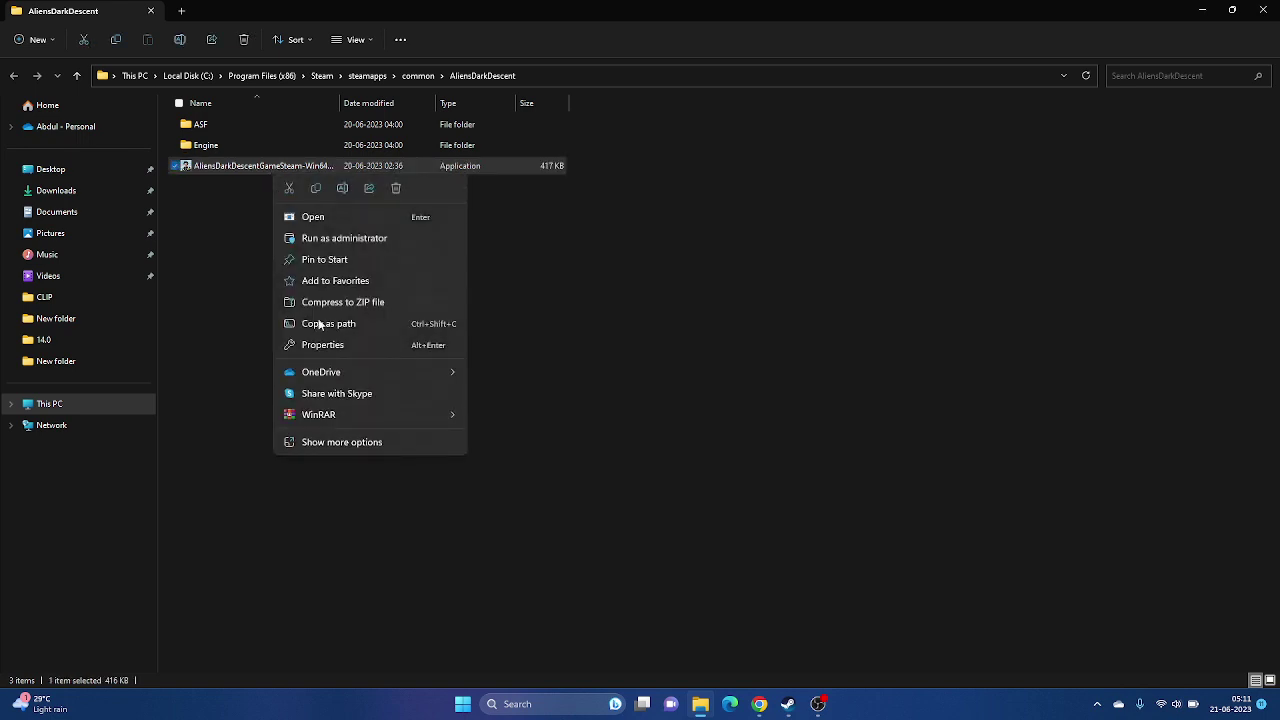
pyautogui.click(310, 442)
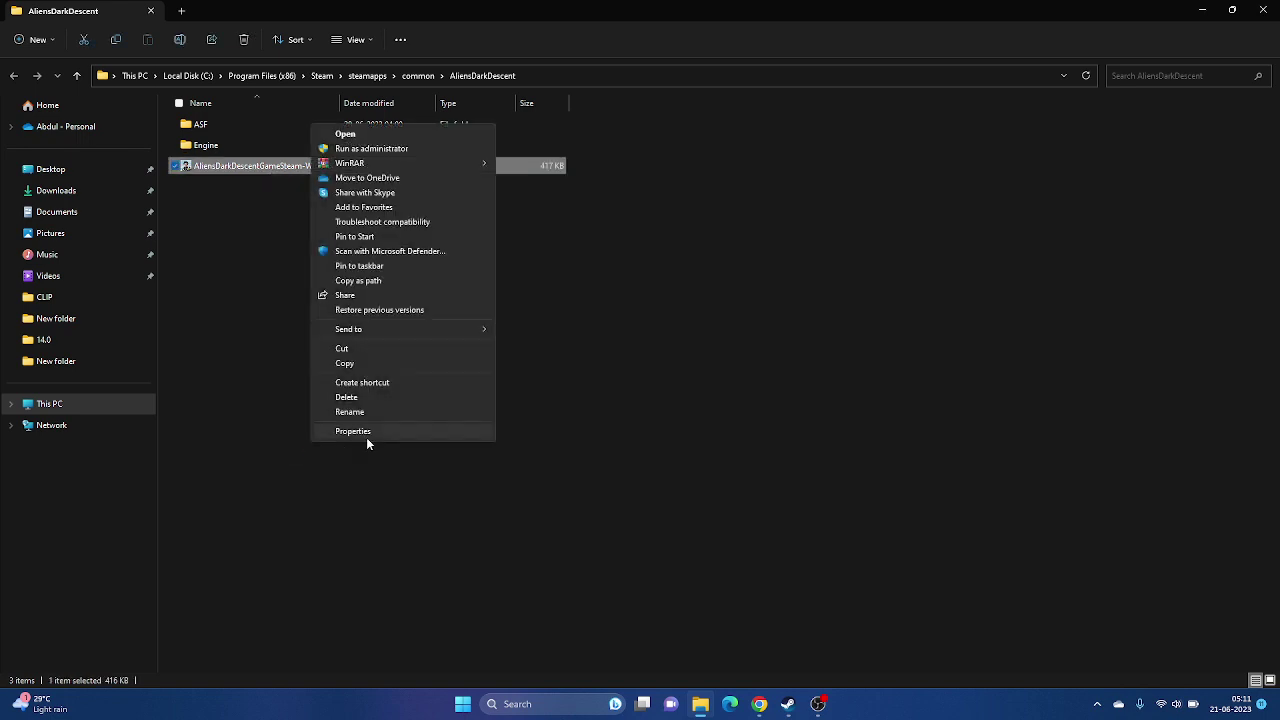
pyautogui.click(366, 434)
pyautogui.click(430, 352)
pyautogui.moveTo(496, 315); pyautogui.dragTo(765, 158)
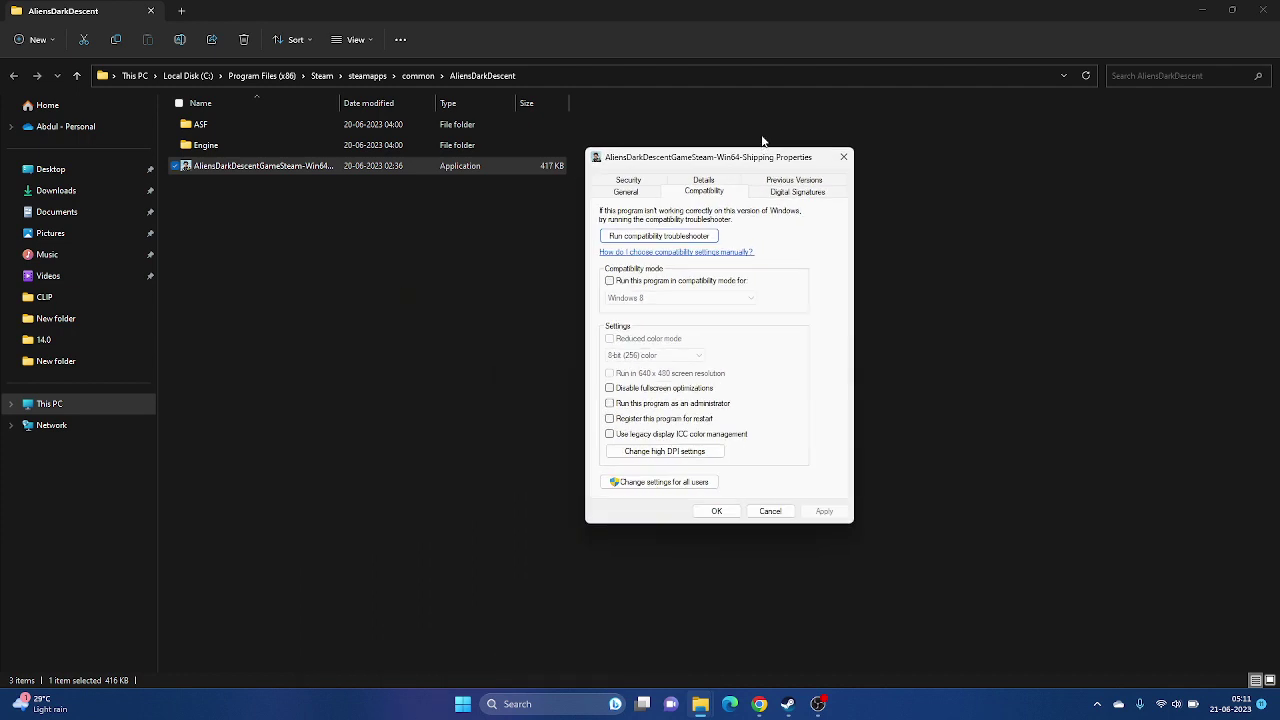
pyautogui.click(612, 405)
pyautogui.click(844, 515)
pyautogui.click(716, 511)
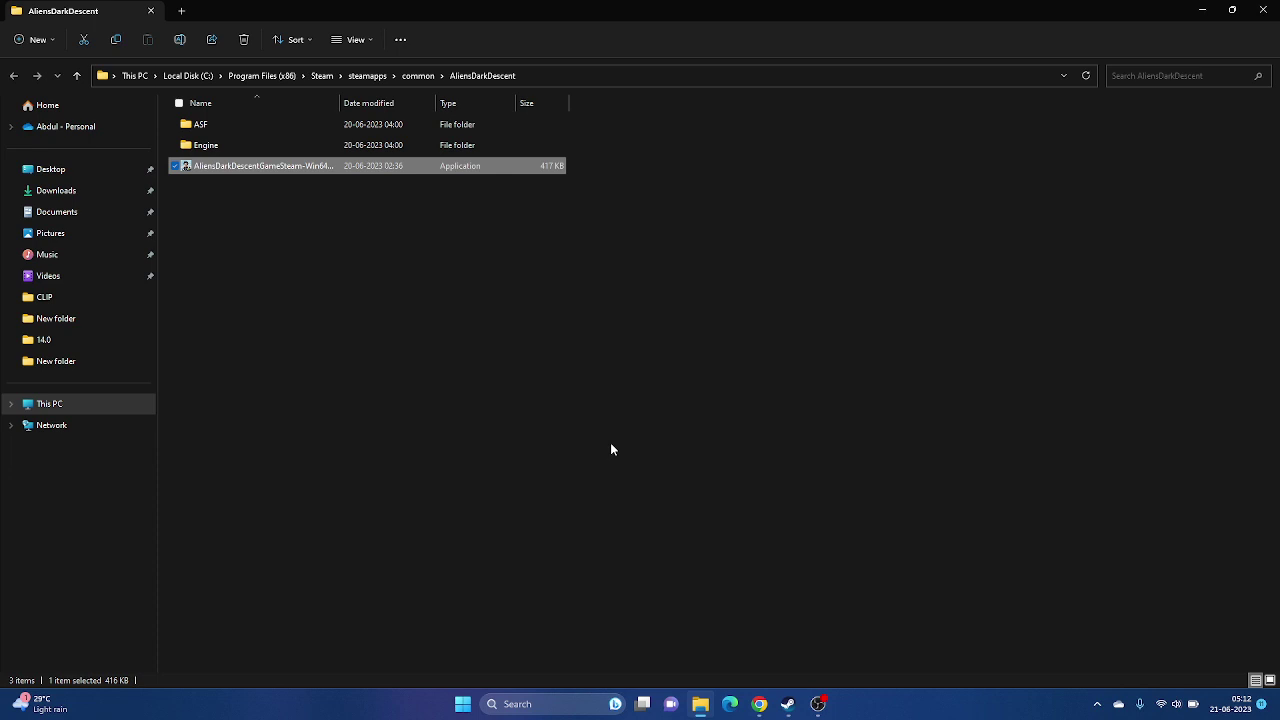
# Step: Run the game executable in Windows 8 compatibility mode, then close the install folder
pyautogui.rightClick(287, 168)
pyautogui.click(325, 436)
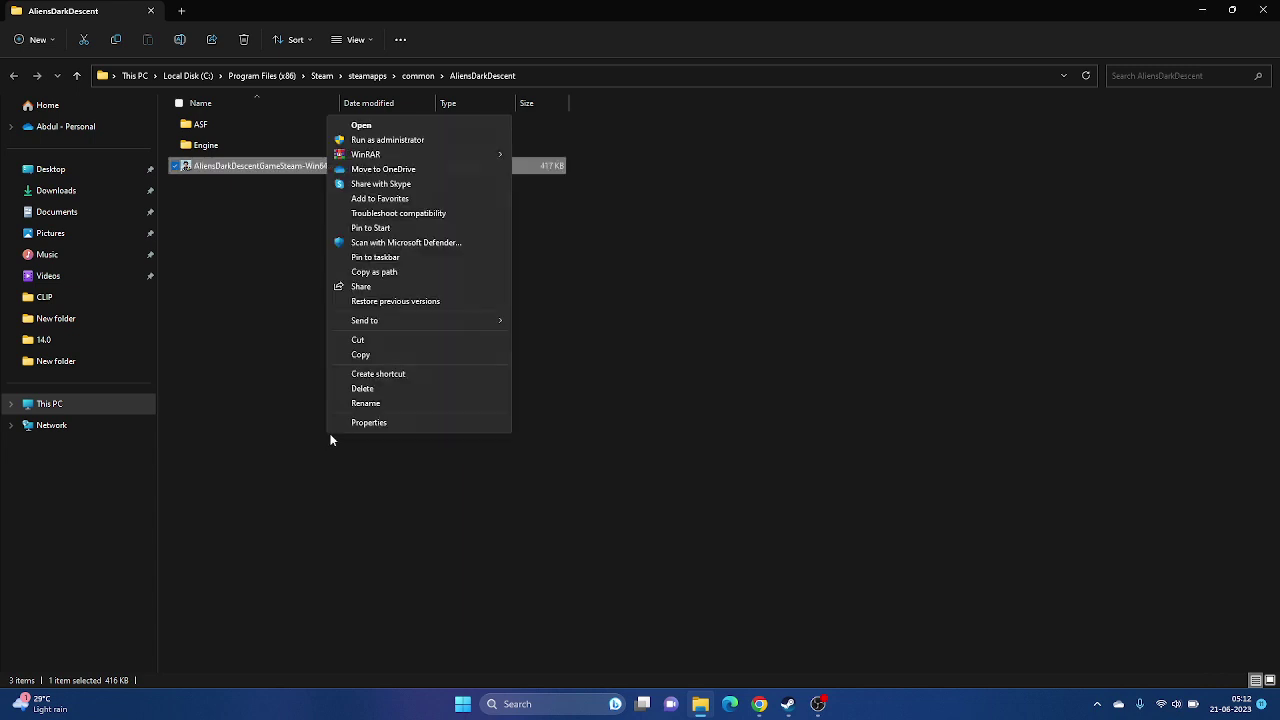
pyautogui.click(366, 424)
pyautogui.click(432, 355)
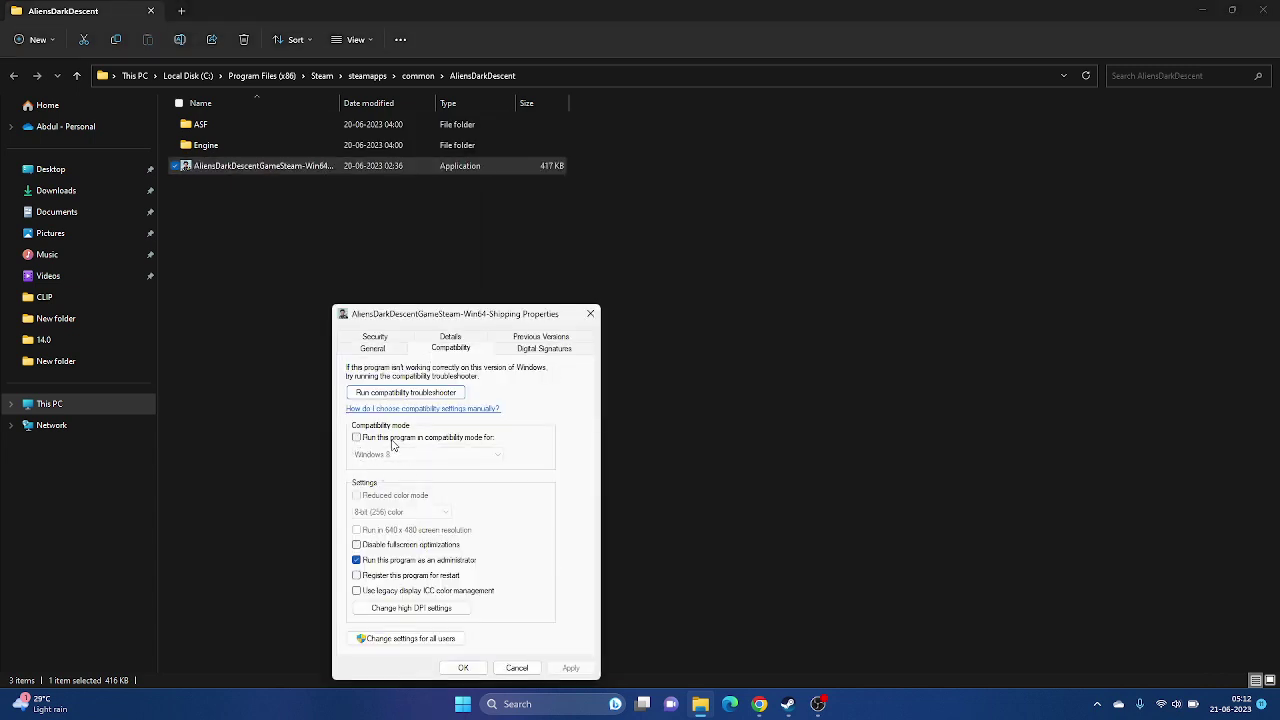
pyautogui.click(357, 438)
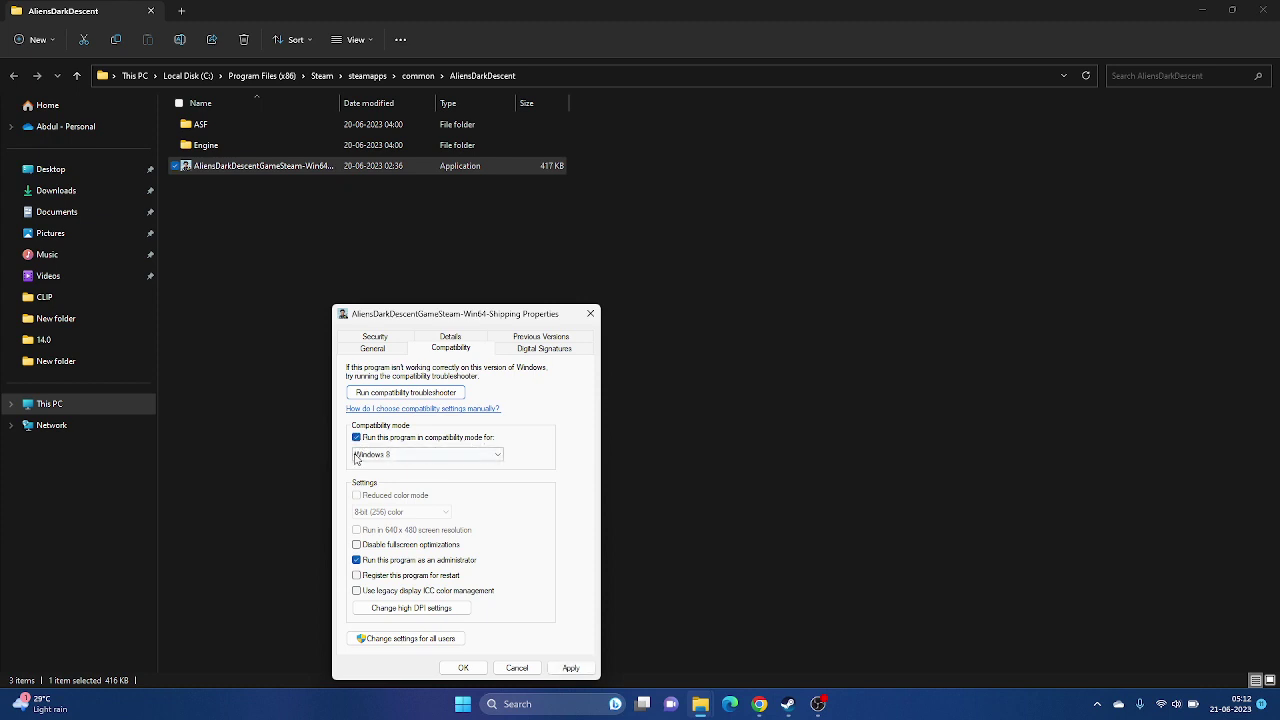
pyautogui.click(398, 458)
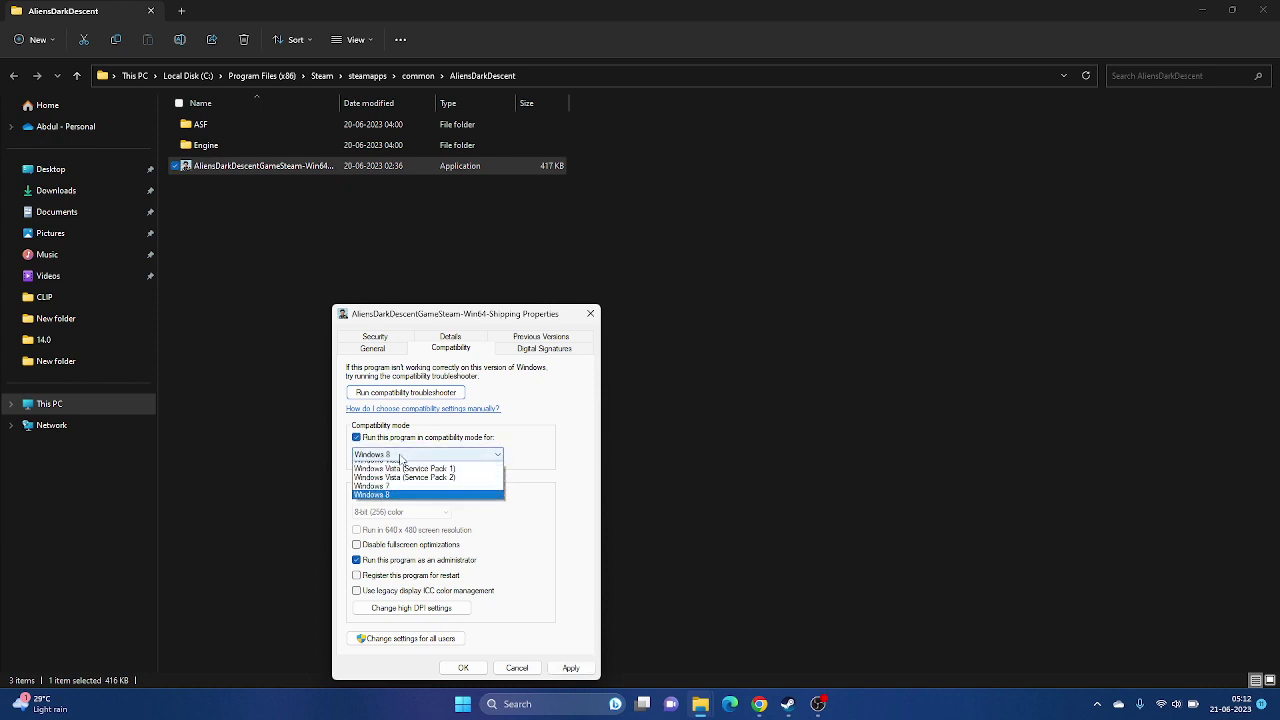
pyautogui.click(394, 494)
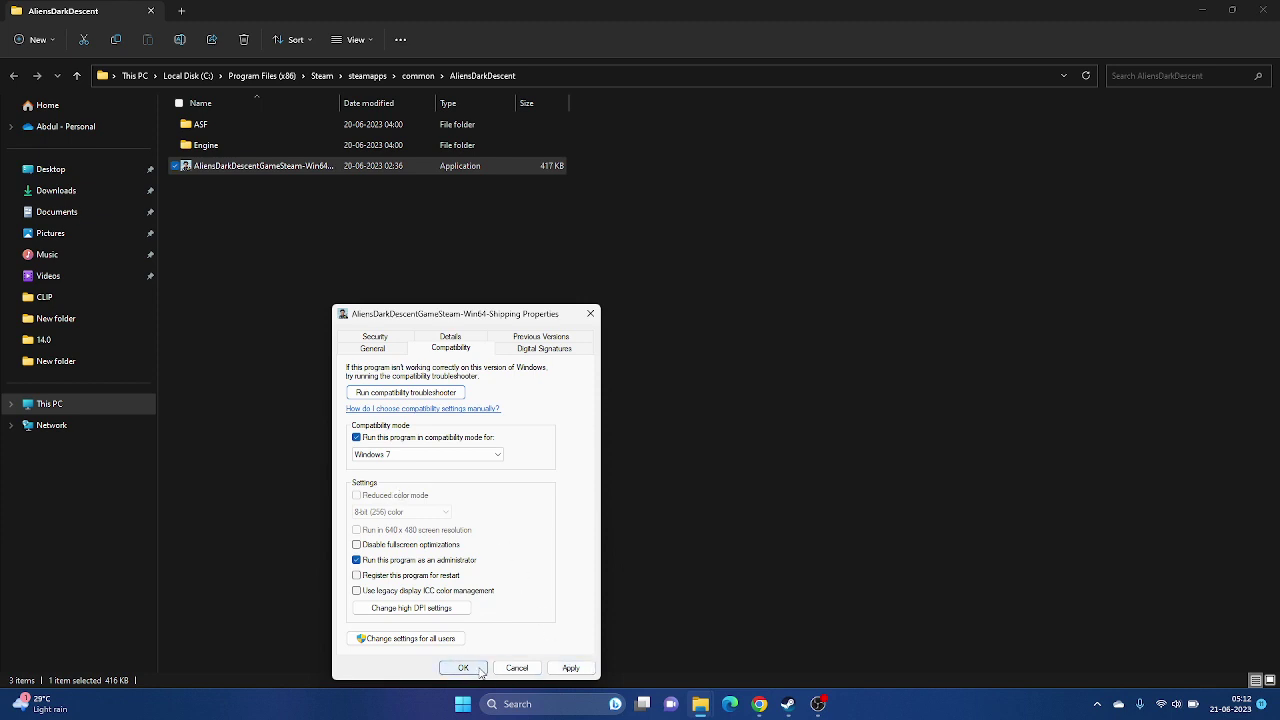
pyautogui.click(405, 460)
pyautogui.click(394, 503)
pyautogui.click(588, 669)
pyautogui.click(462, 667)
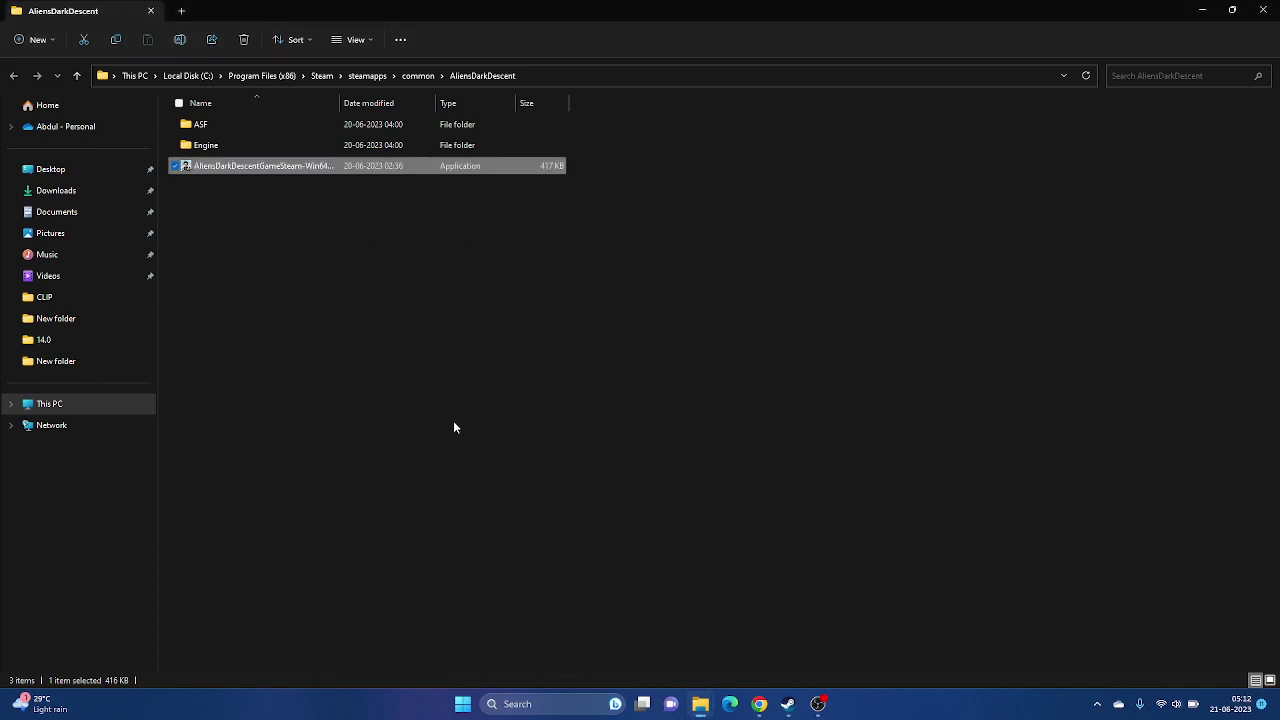
pyautogui.click(1264, 12)
# Step: Close Steam's game properties, minimize Steam, and launch Windows Settings from search
pyautogui.click(909, 154)
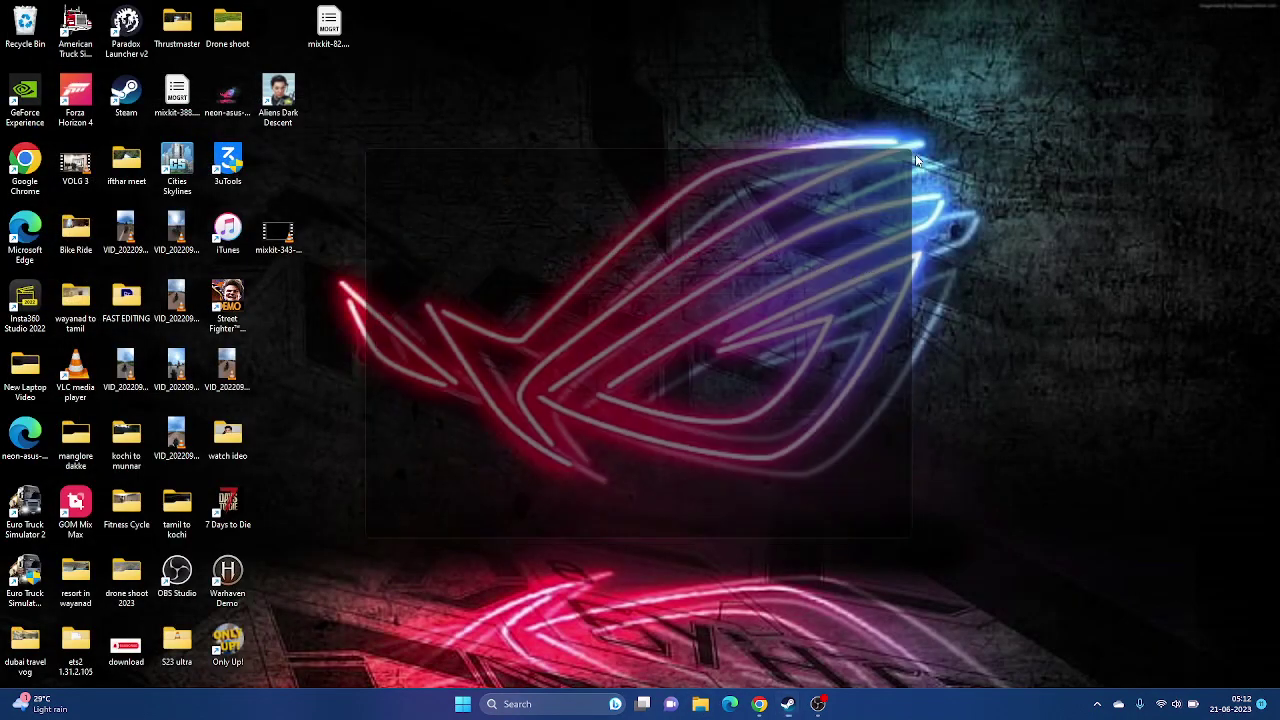
pyautogui.click(788, 704)
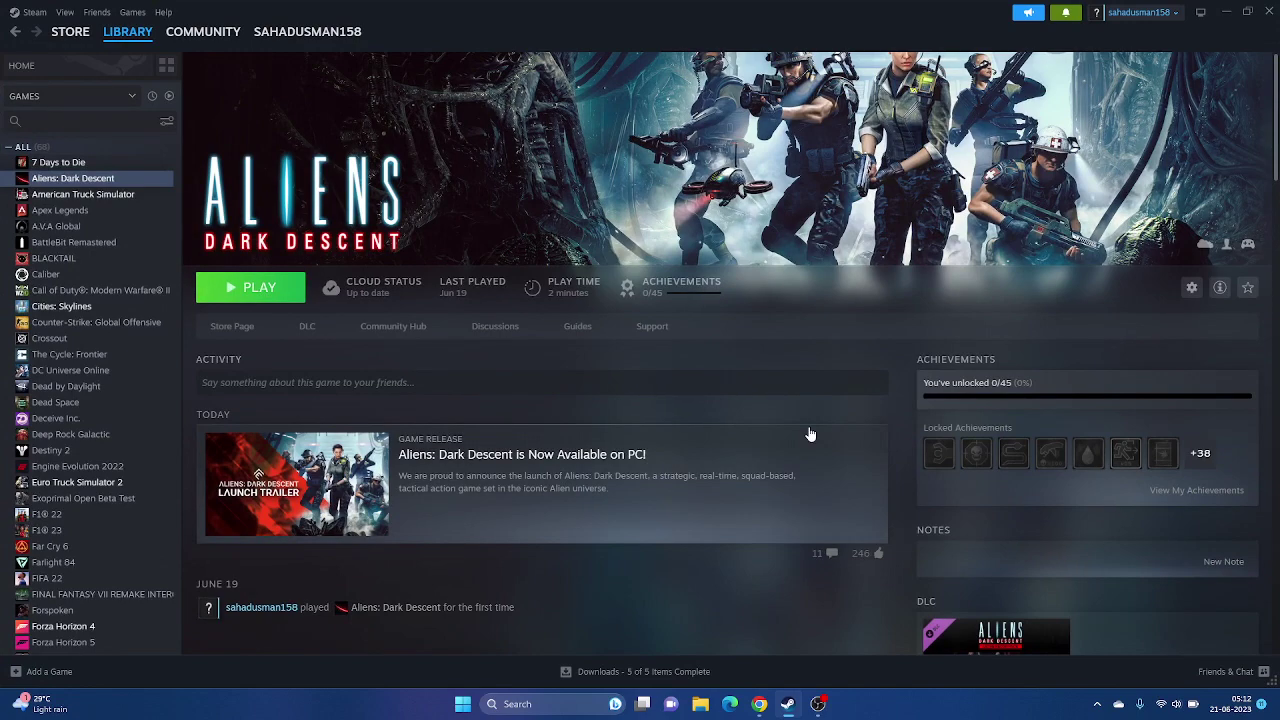
pyautogui.click(1225, 12)
pyautogui.click(541, 700)
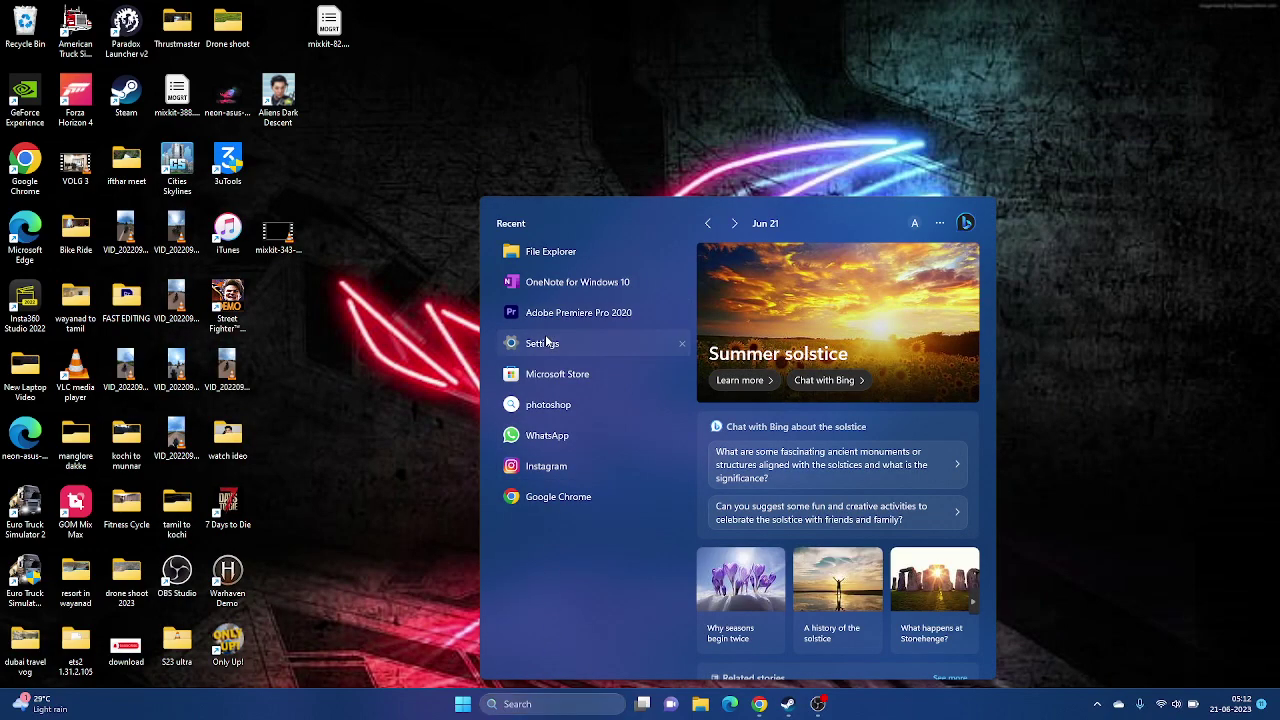
pyautogui.click(548, 343)
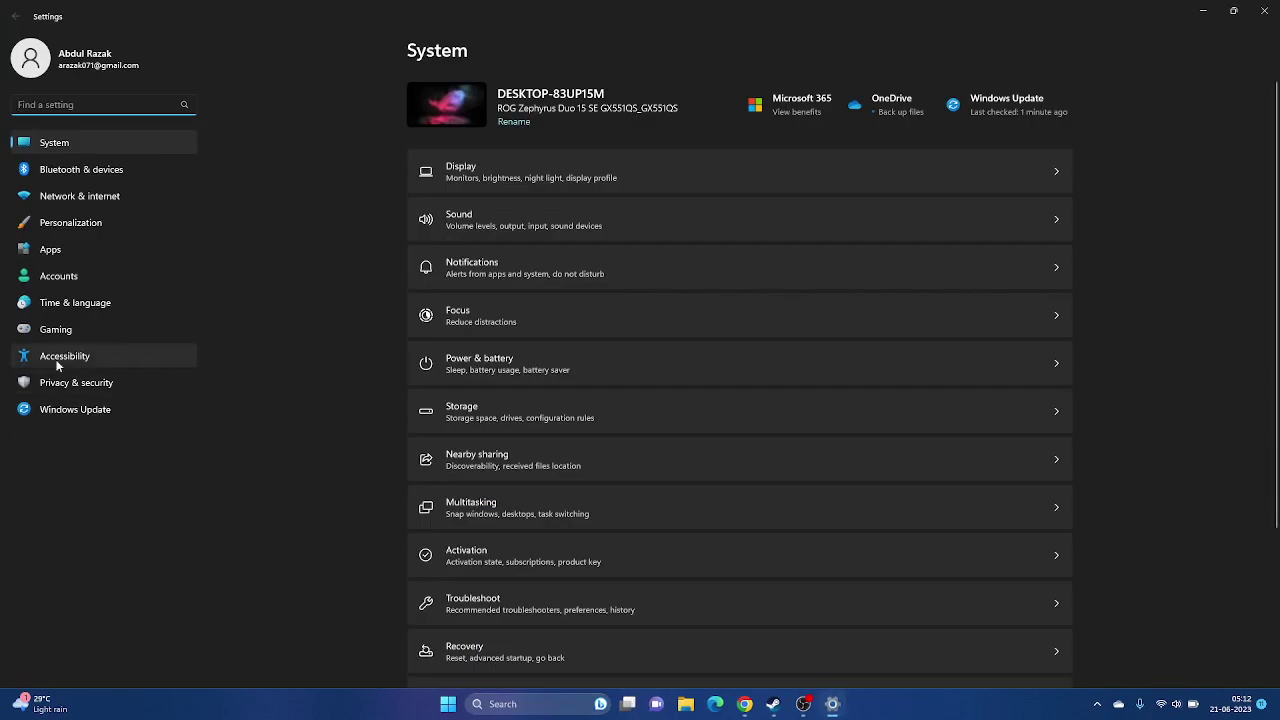
# Step: Go to Time & language > Language & region and cancel adding a new language
pyautogui.click(72, 304)
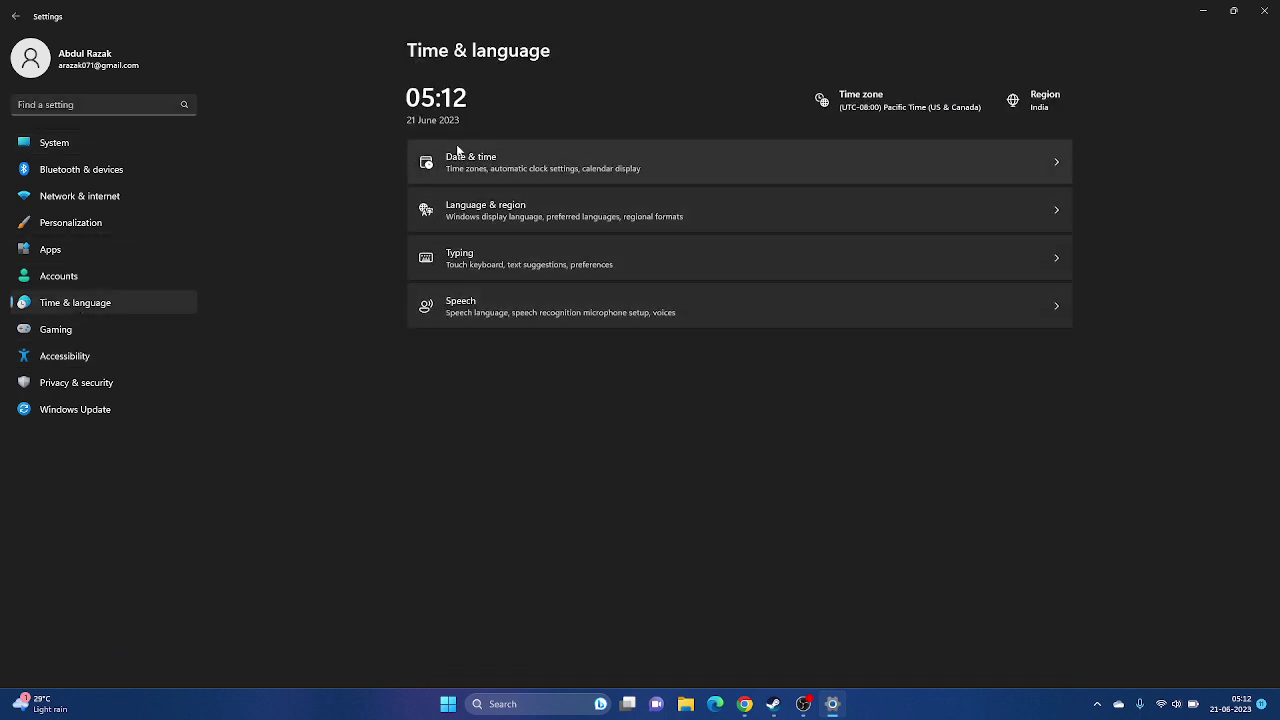
pyautogui.click(499, 208)
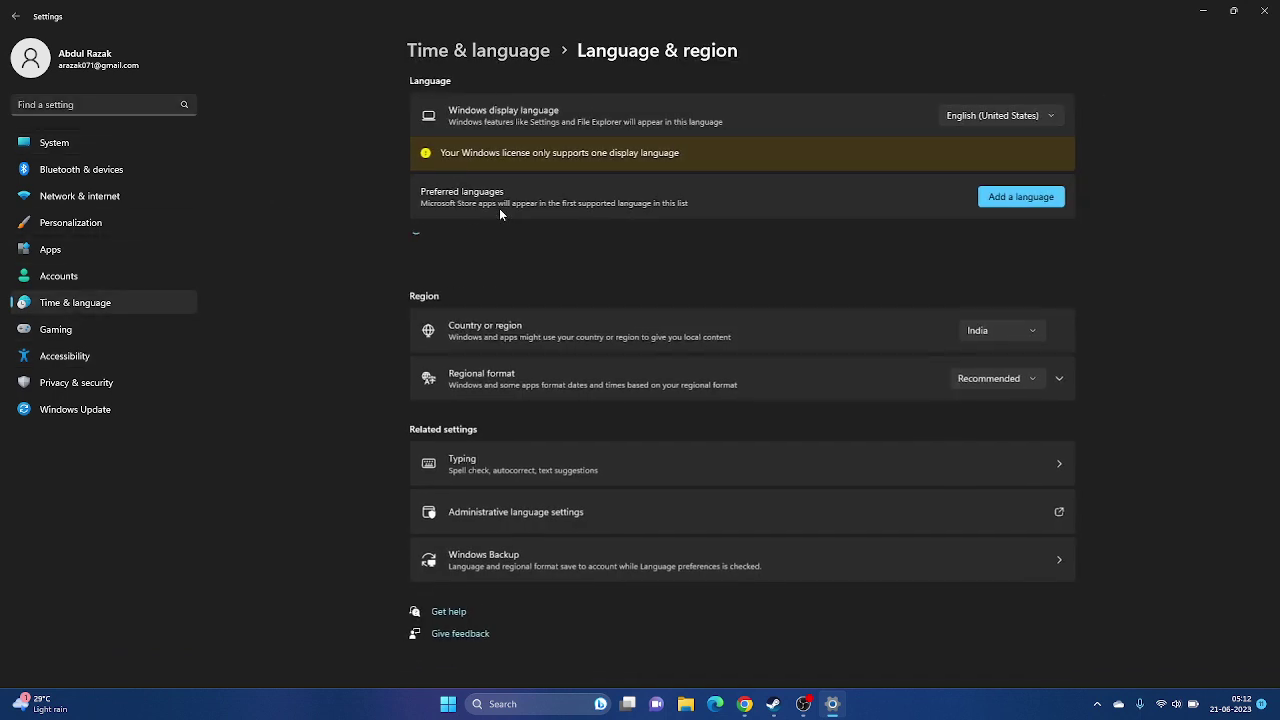
pyautogui.click(1020, 202)
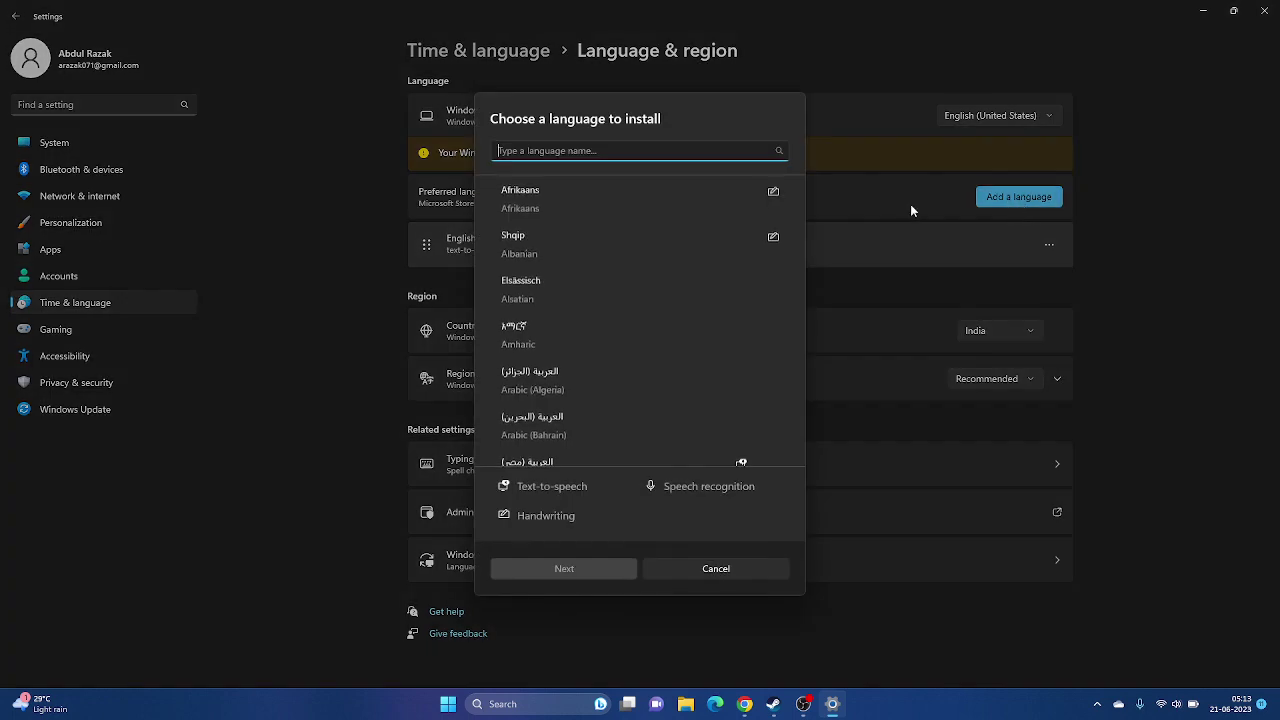
pyautogui.click(681, 564)
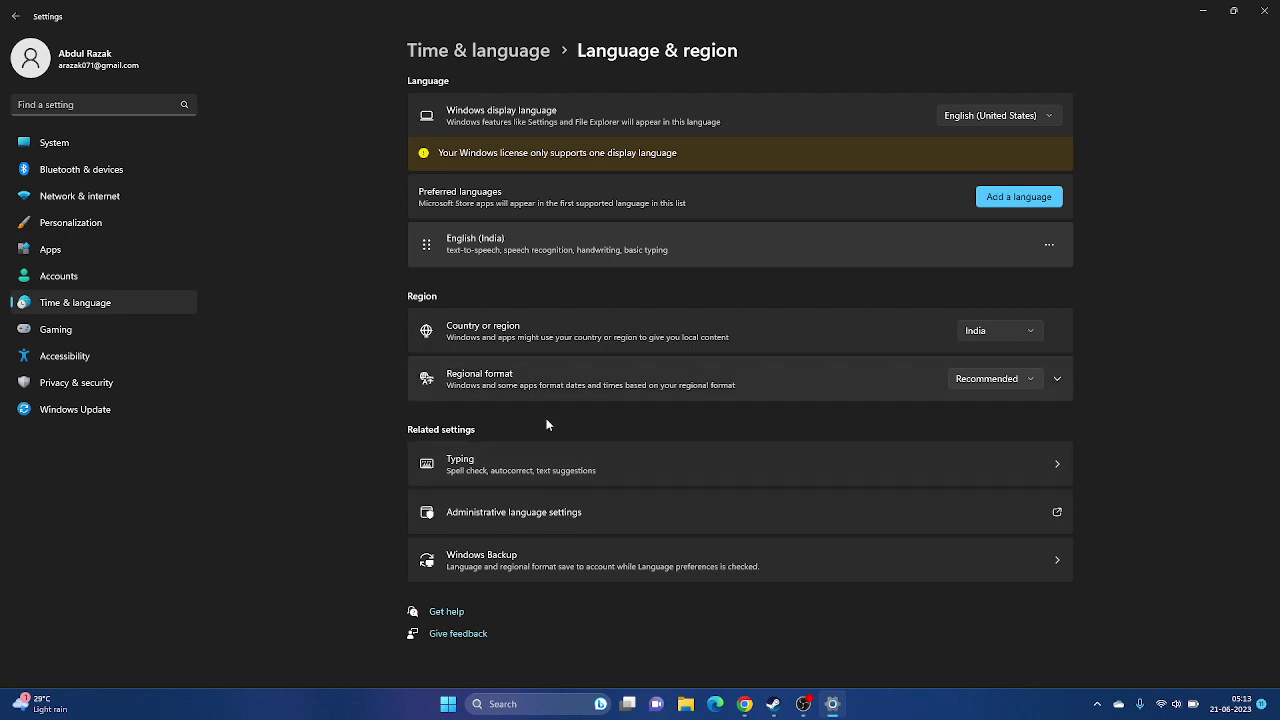
# Step: Turn on automatic time zone in Date & time, switching to UTC+05:30, and dismiss the notification
pyautogui.click(14, 16)
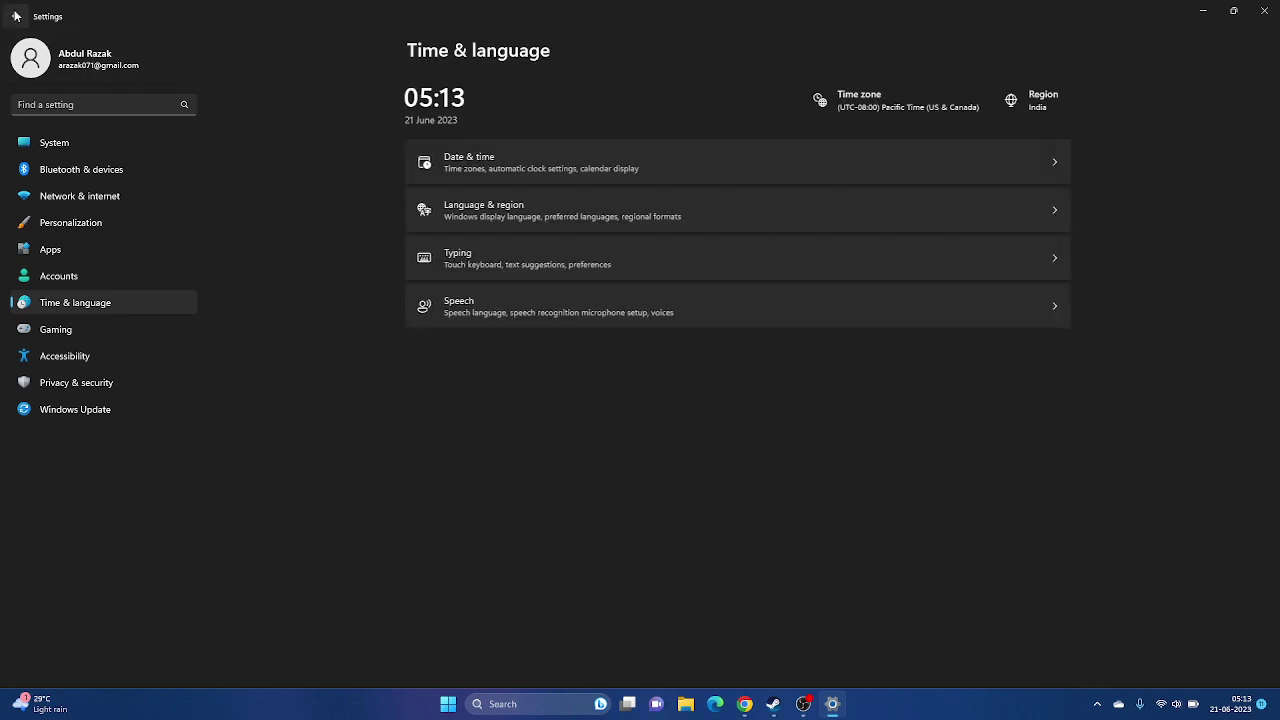
pyautogui.click(519, 165)
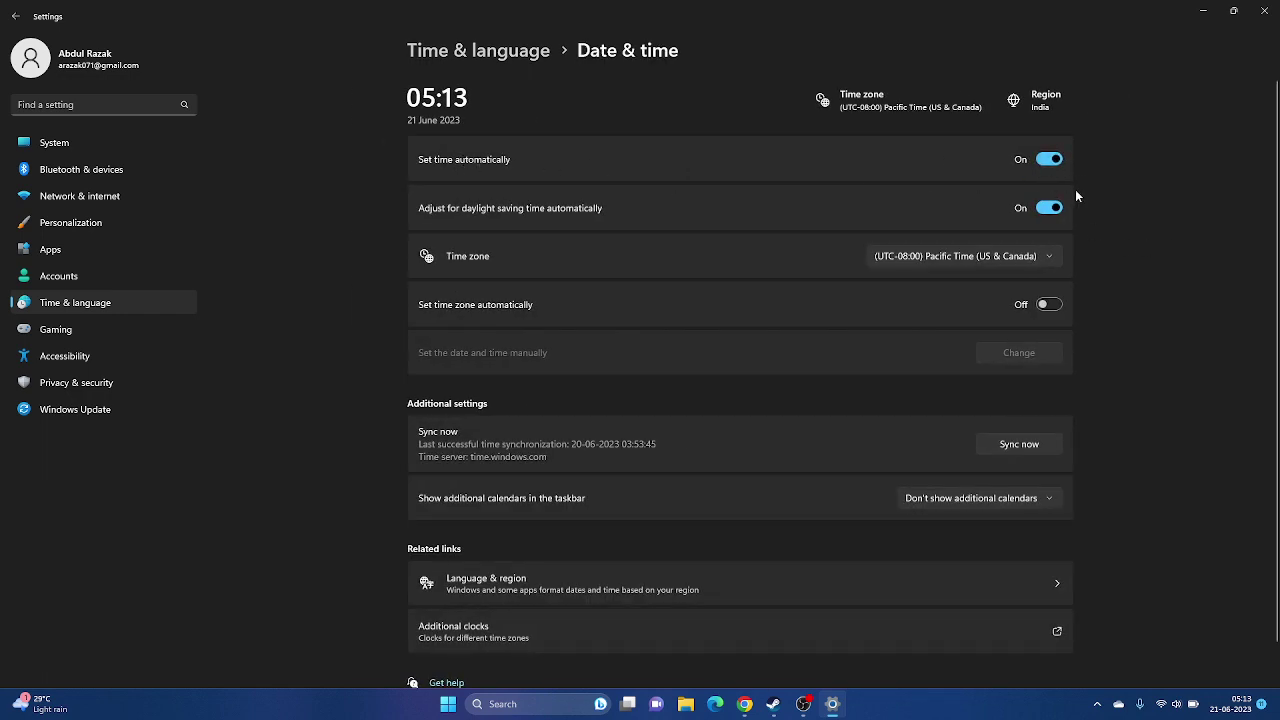
pyautogui.click(1049, 305)
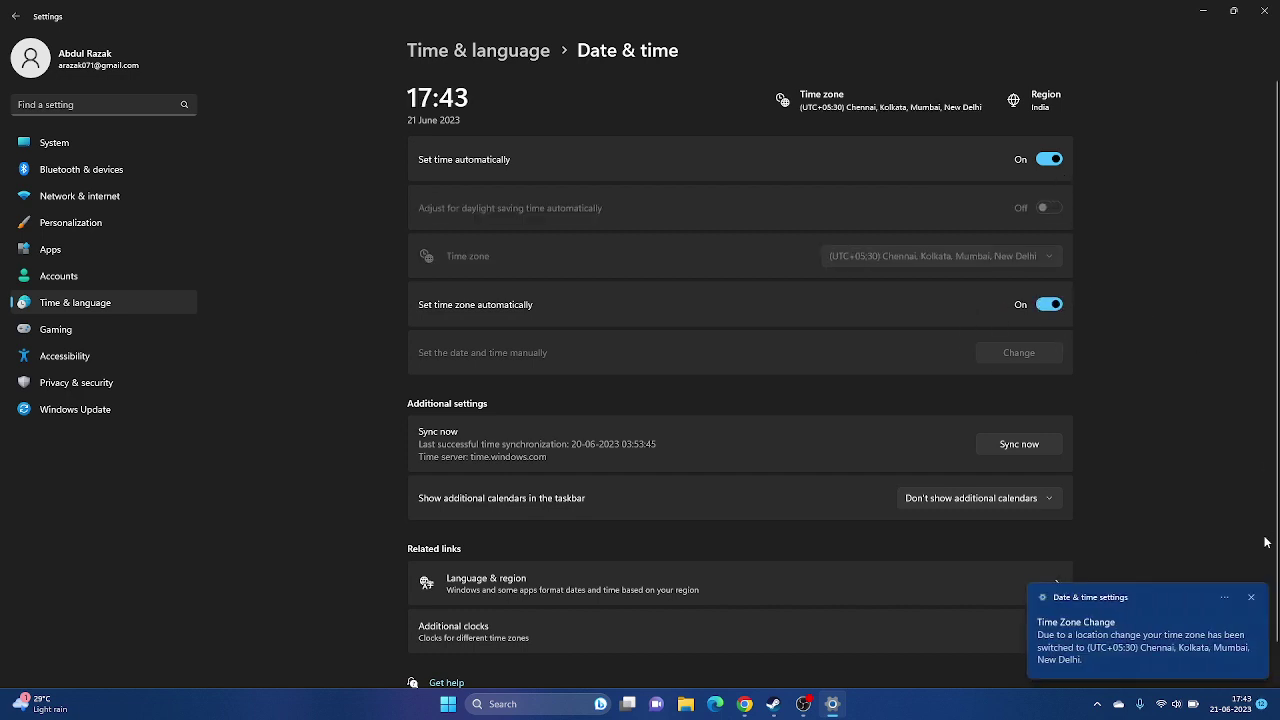
pyautogui.click(1254, 598)
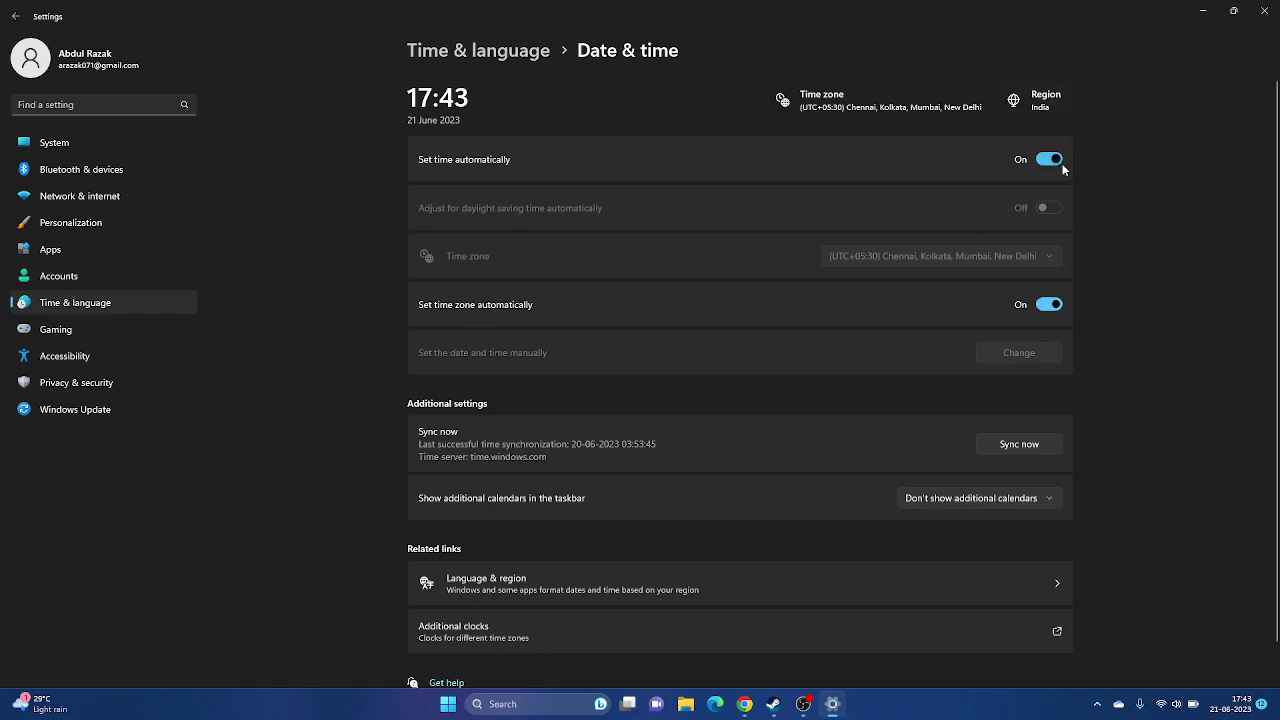
# Step: Close Settings and bring back Steam's Aliens: Dark Descent library page
pyautogui.click(1264, 10)
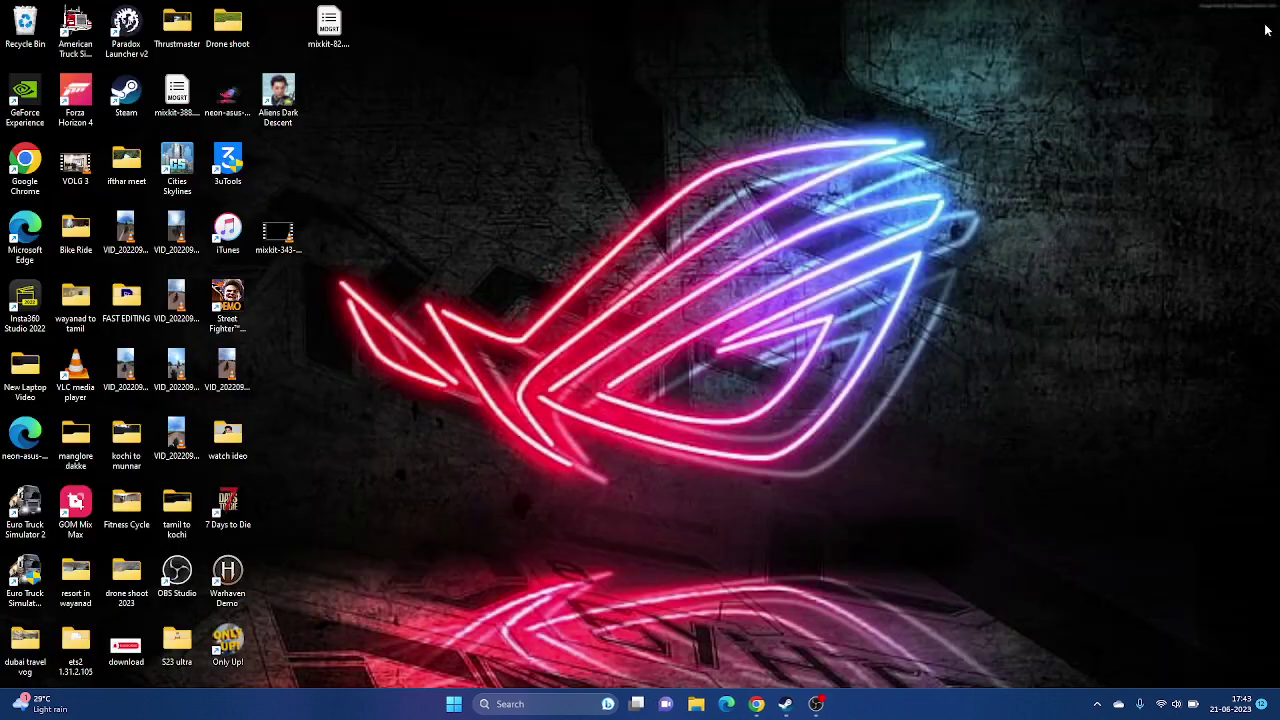
pyautogui.click(788, 704)
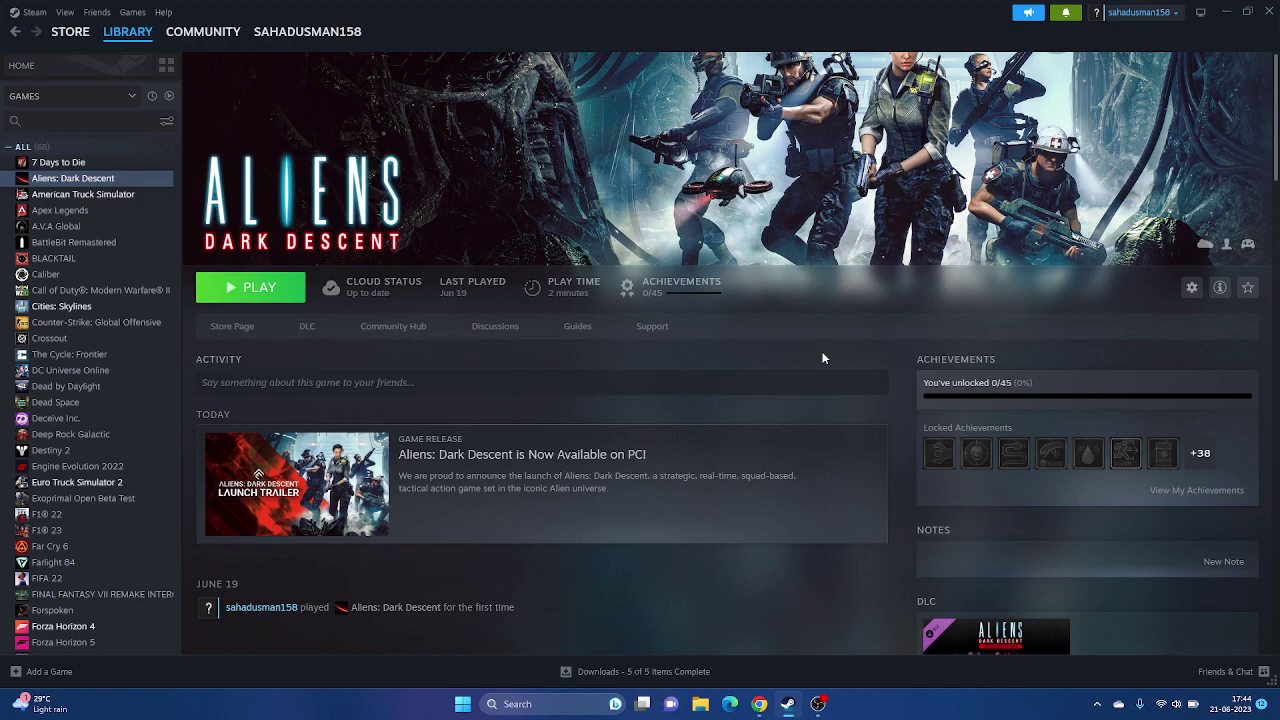
# Step: Minimize Steam and view the Documents folder in File Explorer
pyautogui.click(1226, 12)
pyautogui.click(702, 704)
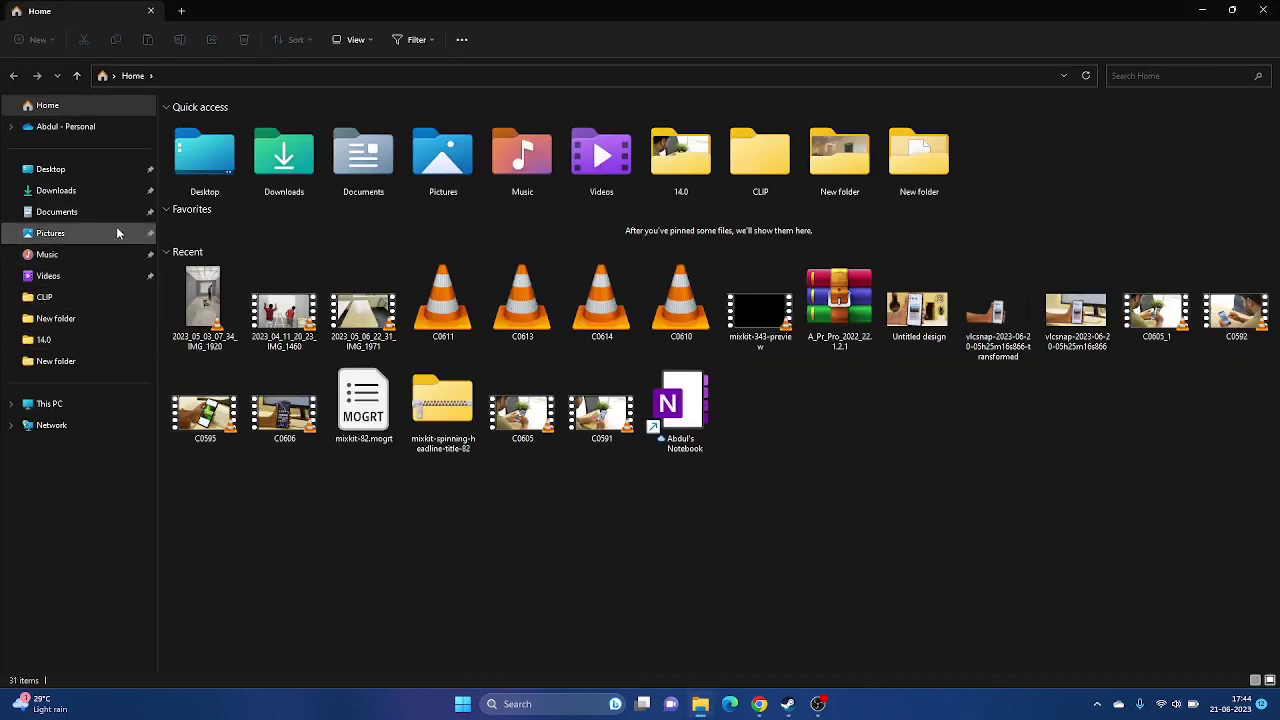
pyautogui.click(93, 214)
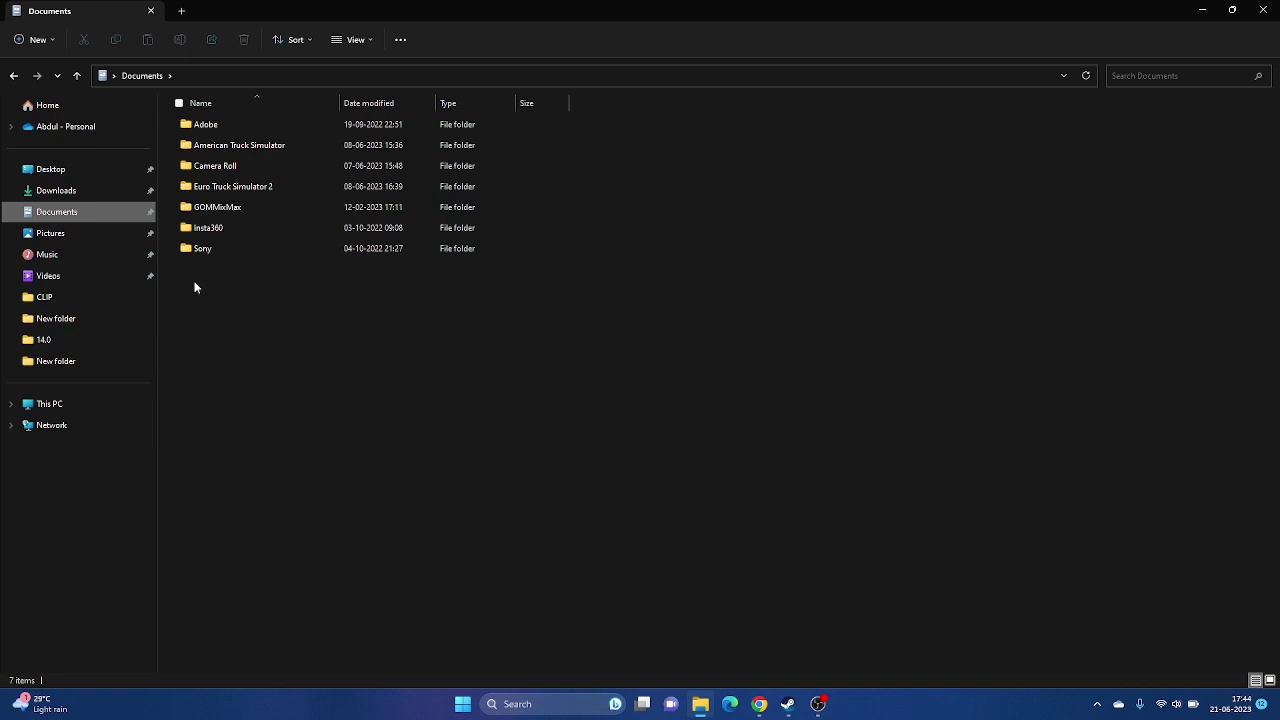
# Step: Close File Explorer, check Steam, then open Control Panel by searching 'control'
pyautogui.click(1262, 10)
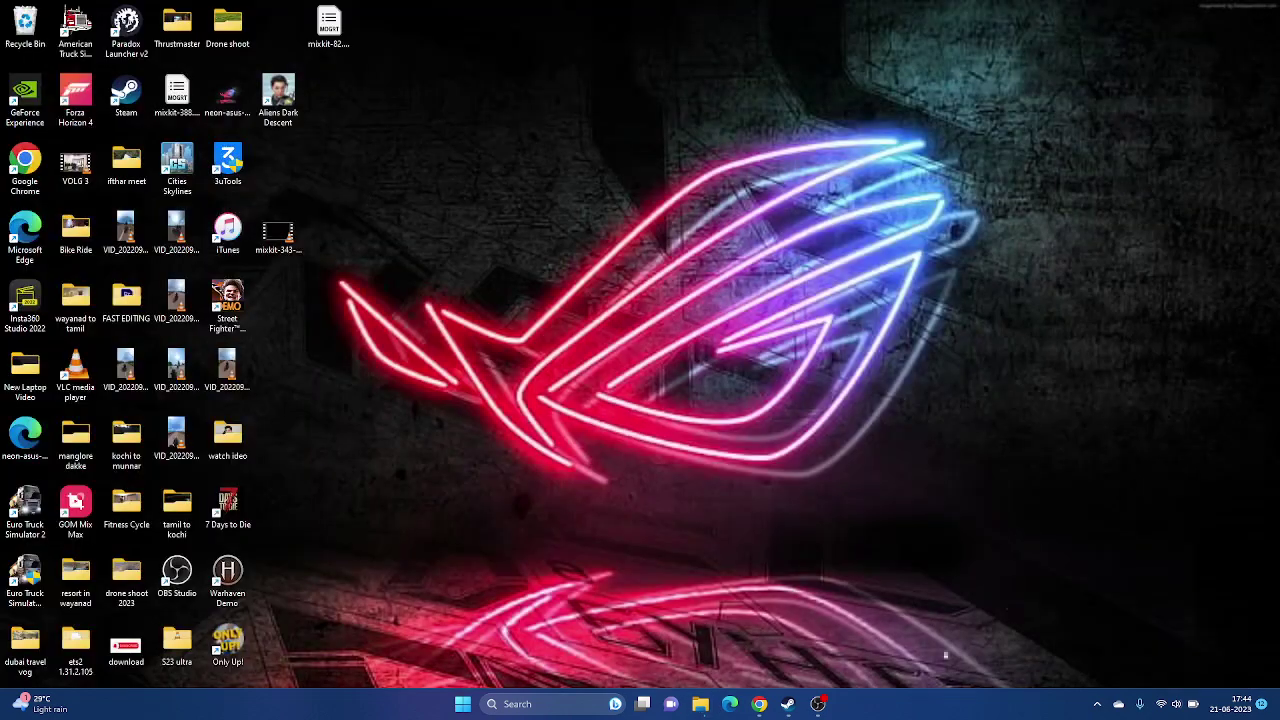
pyautogui.click(788, 704)
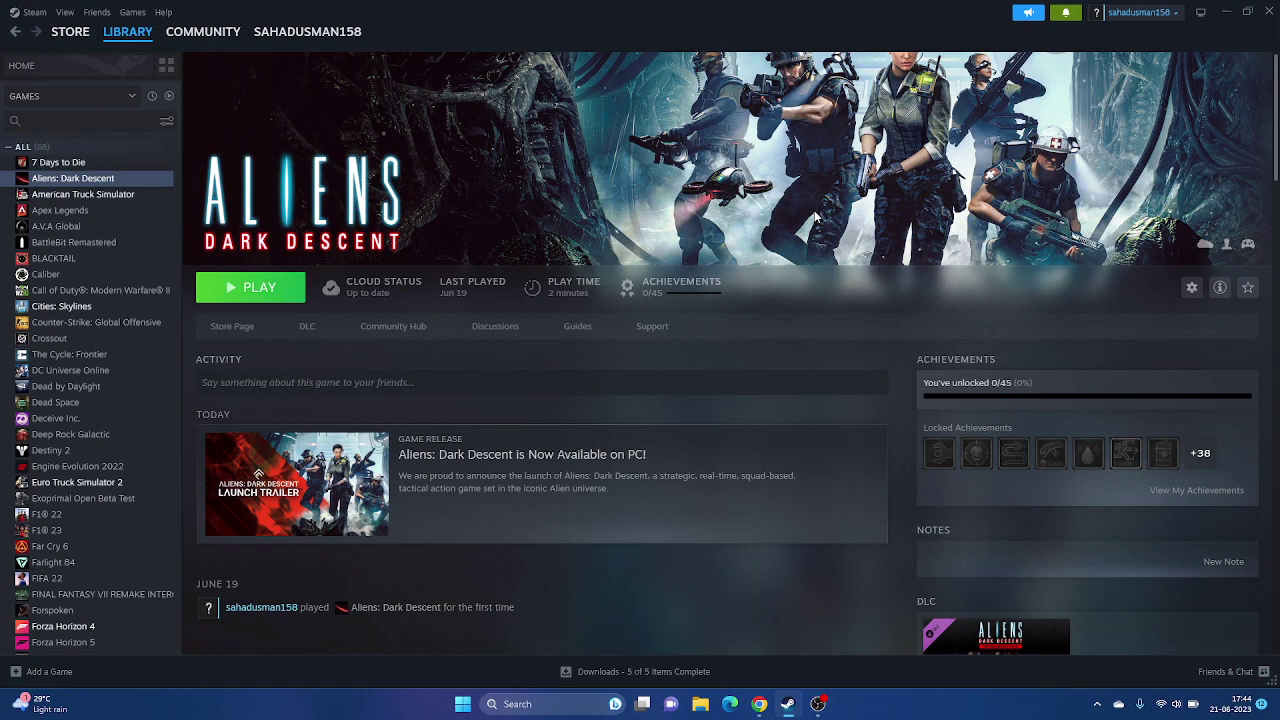
pyautogui.click(1233, 20)
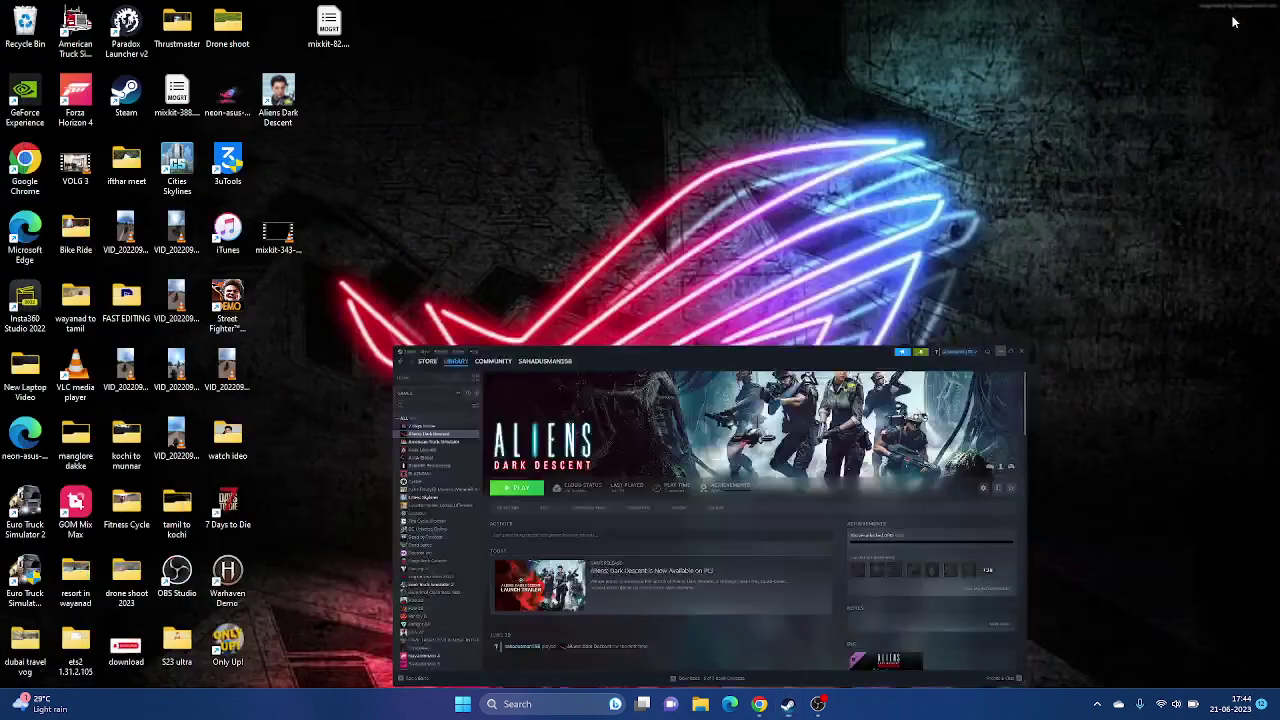
pyautogui.click(561, 697)
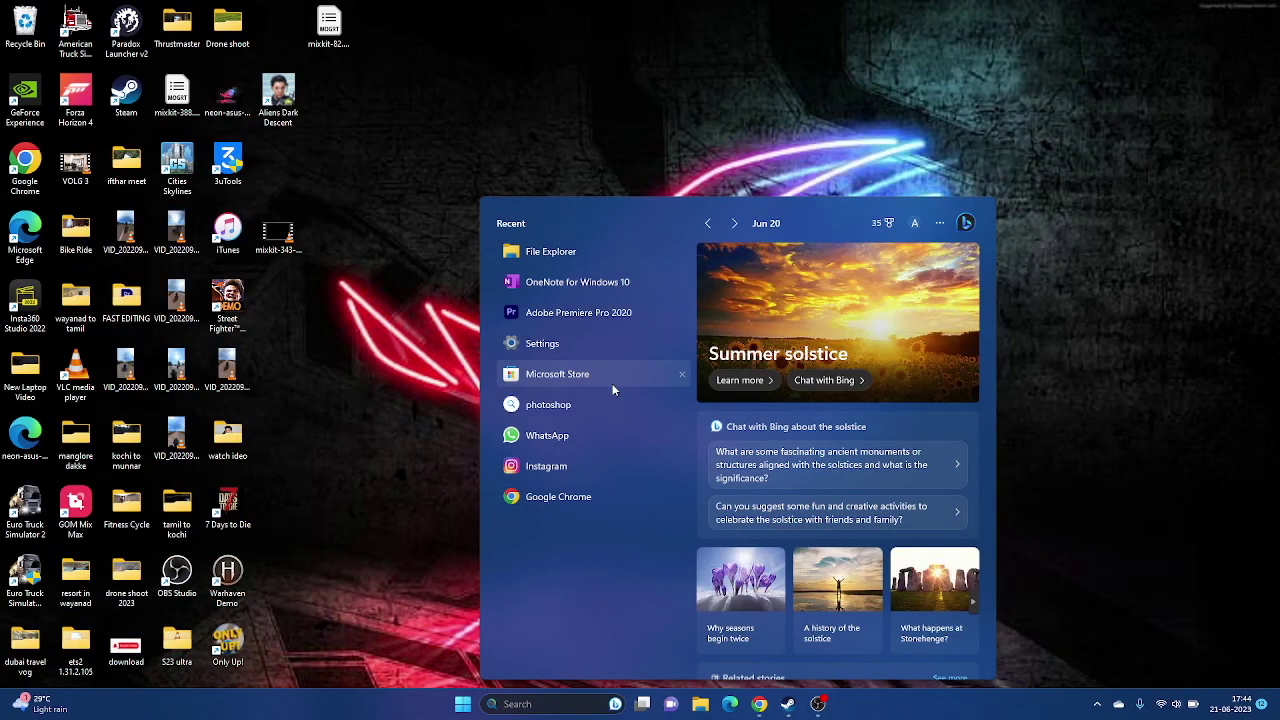
pyautogui.write('control')
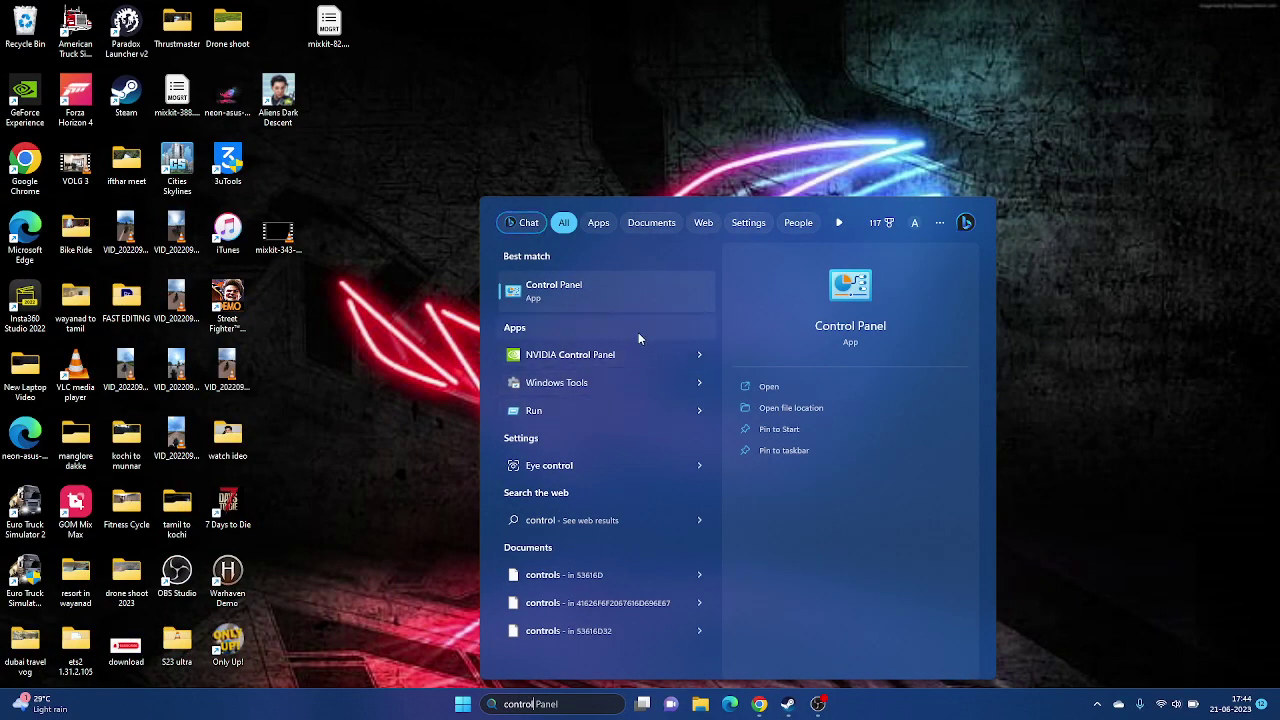
pyautogui.click(629, 292)
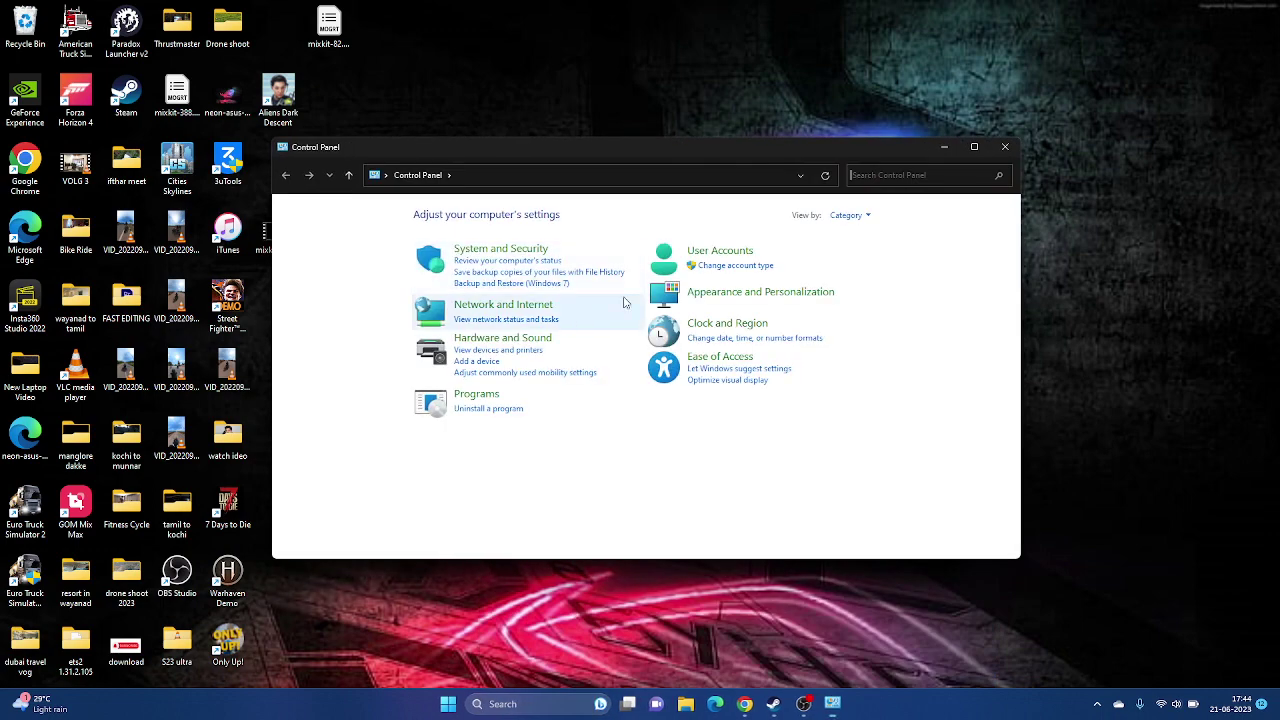
# Step: Show Windows Defender Firewall's allowed apps, make the list editable, and browse to add another app
pyautogui.click(491, 249)
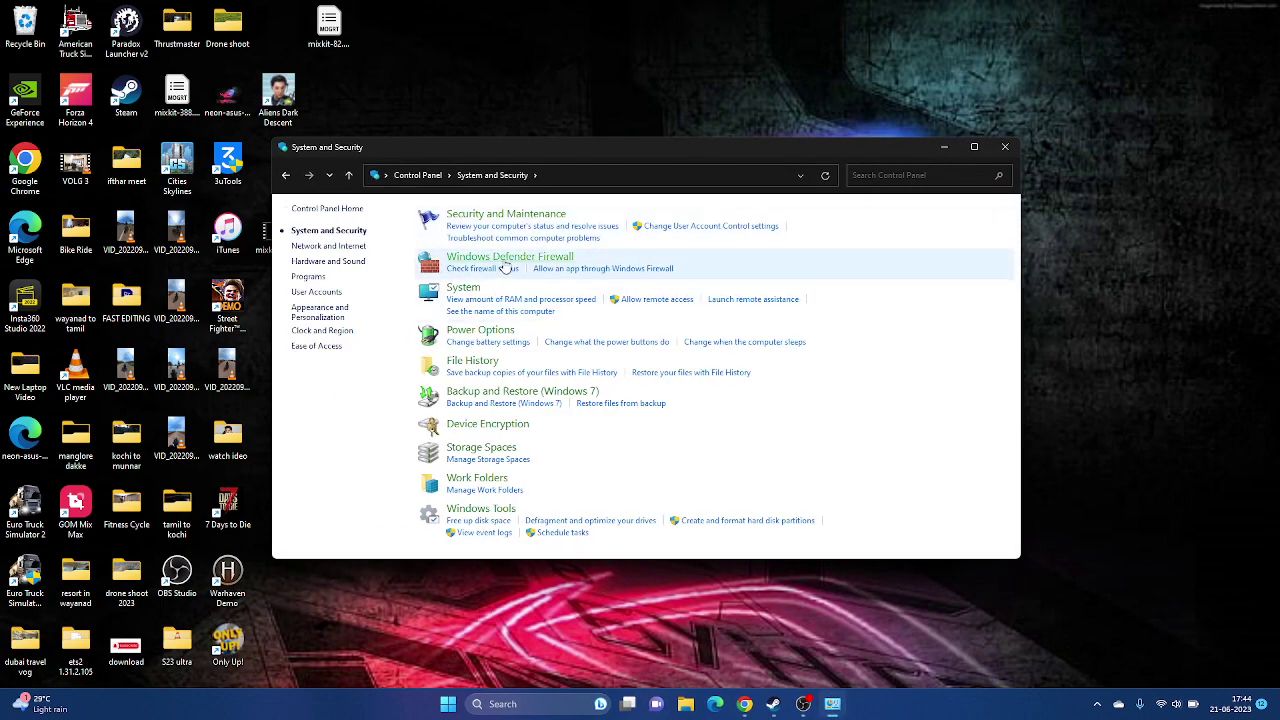
pyautogui.click(505, 258)
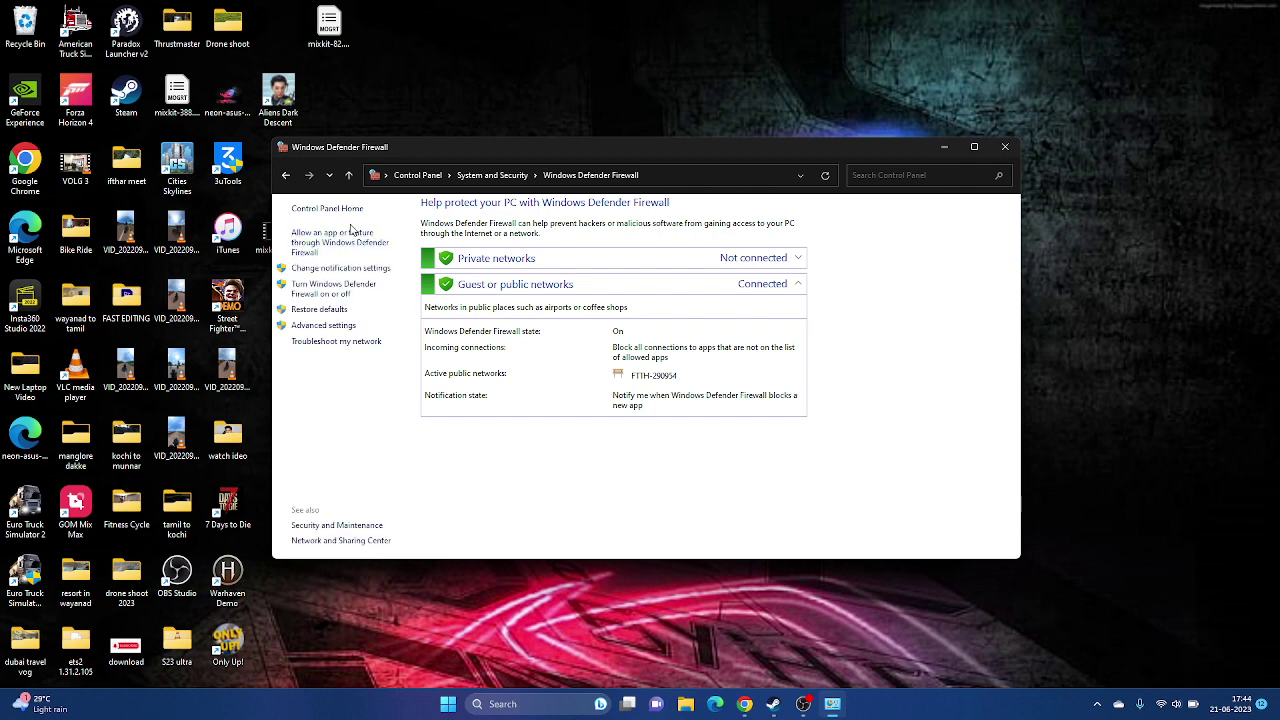
pyautogui.click(340, 247)
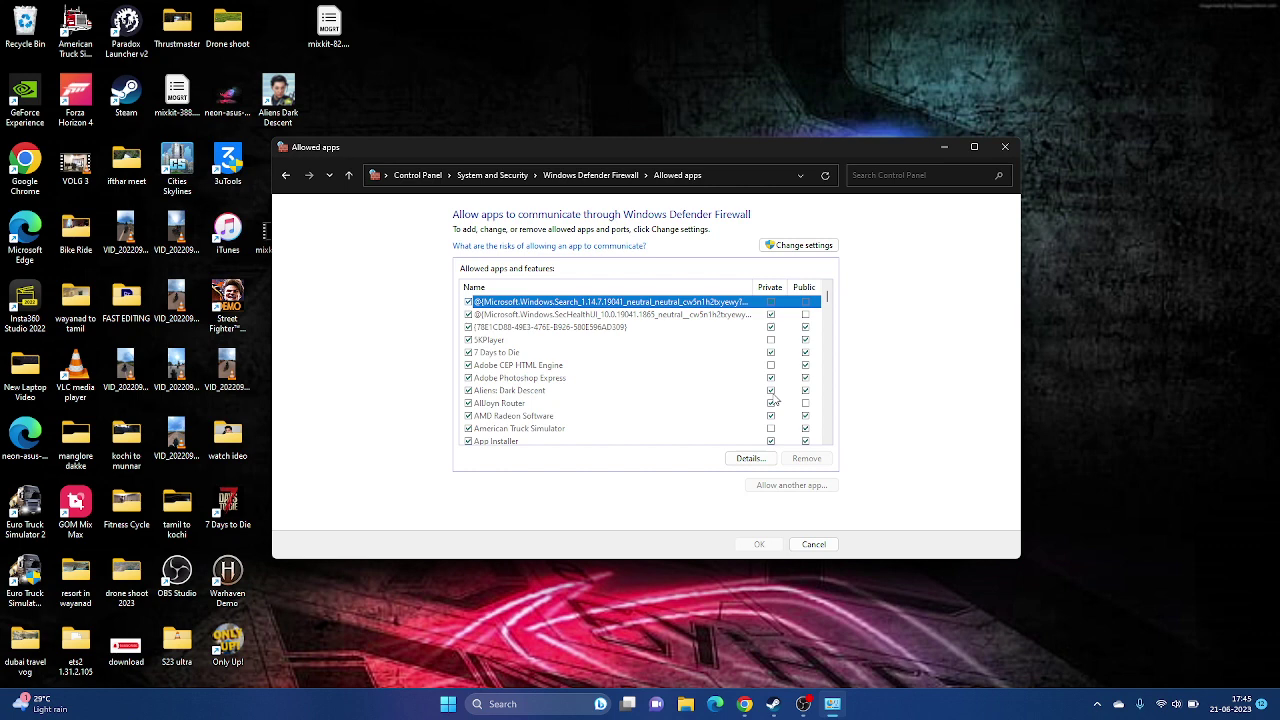
pyautogui.click(795, 243)
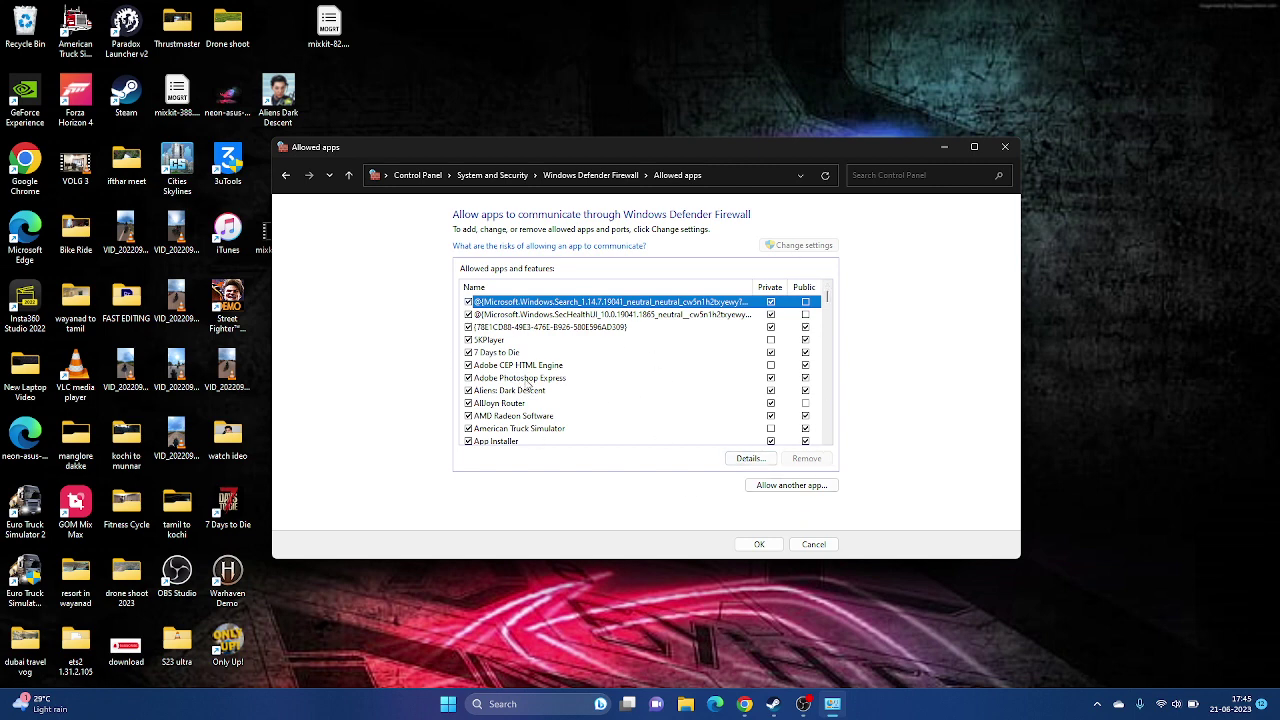
pyautogui.click(779, 485)
pyautogui.click(741, 422)
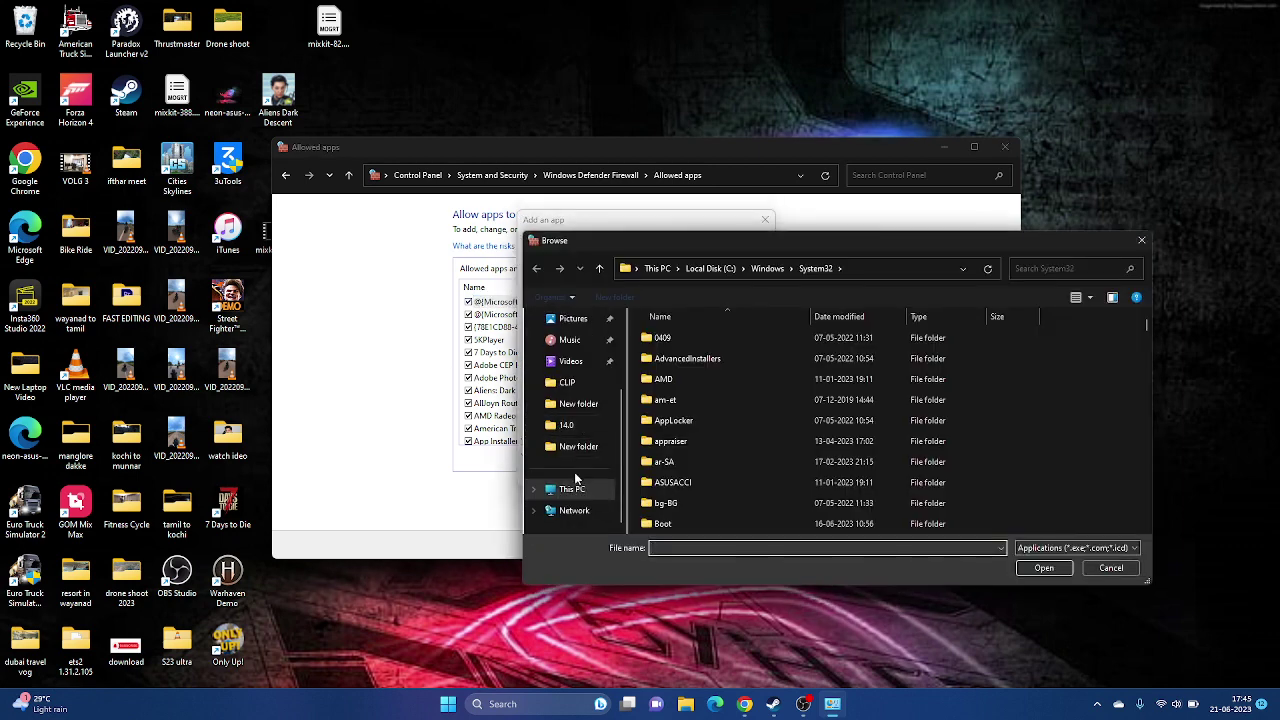
# Step: Browse to C:\Program Files (x86)\Steam\steamapps\common\AliensDarkDescent
pyautogui.click(572, 488)
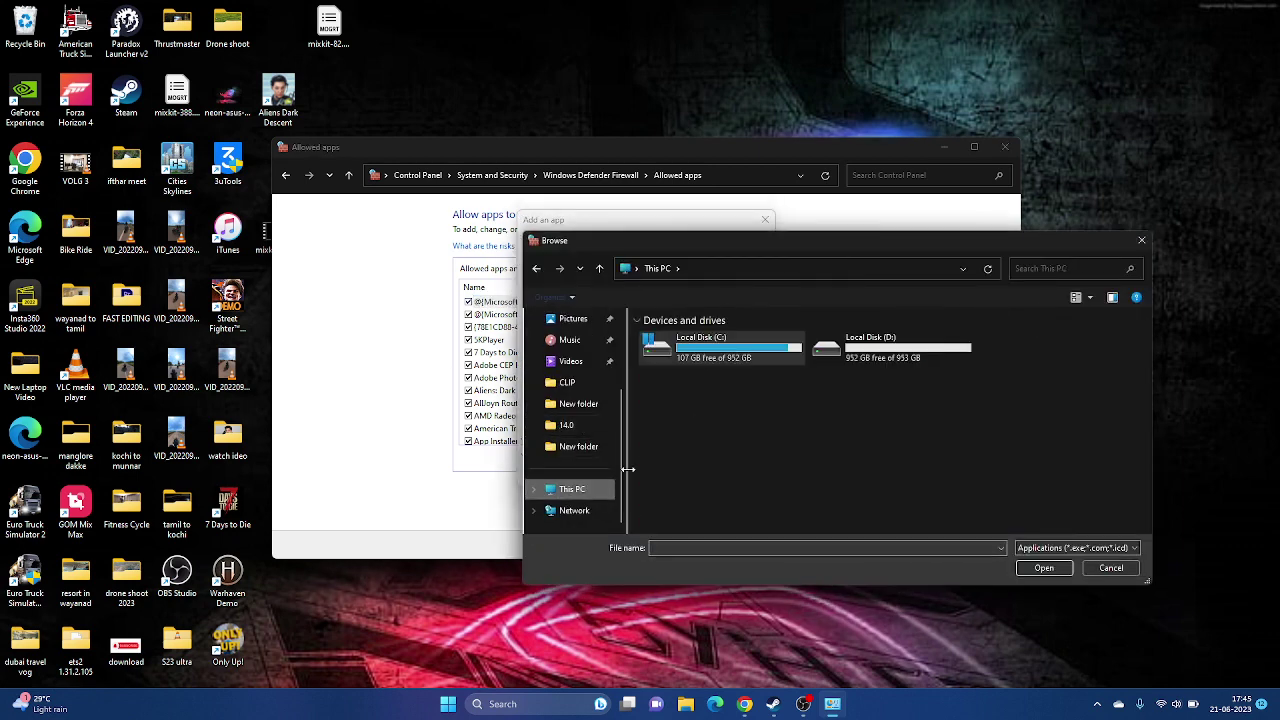
pyautogui.doubleClick(731, 360)
pyautogui.doubleClick(704, 438)
pyautogui.scroll(-10, 710, 421)
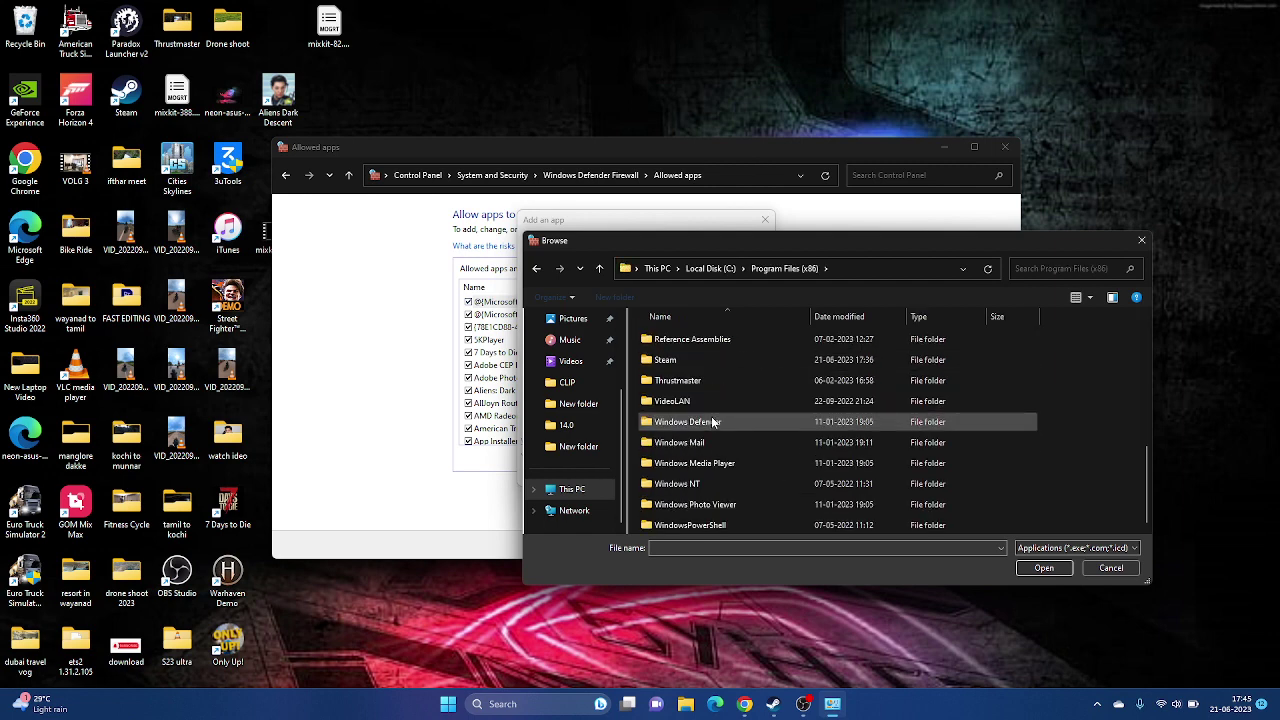
pyautogui.doubleClick(665, 360)
pyautogui.scroll(-5, 689, 440)
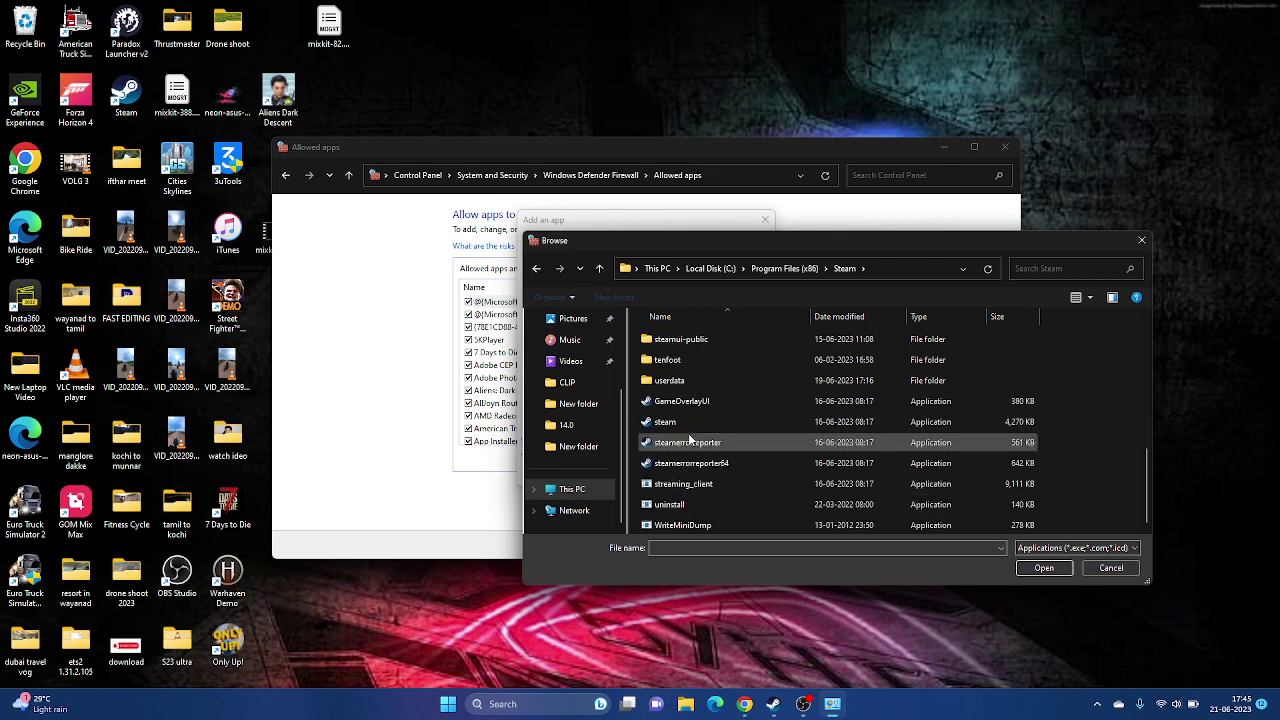
pyautogui.scroll(2, 680, 365)
pyautogui.doubleClick(680, 360)
pyautogui.doubleClick(687, 345)
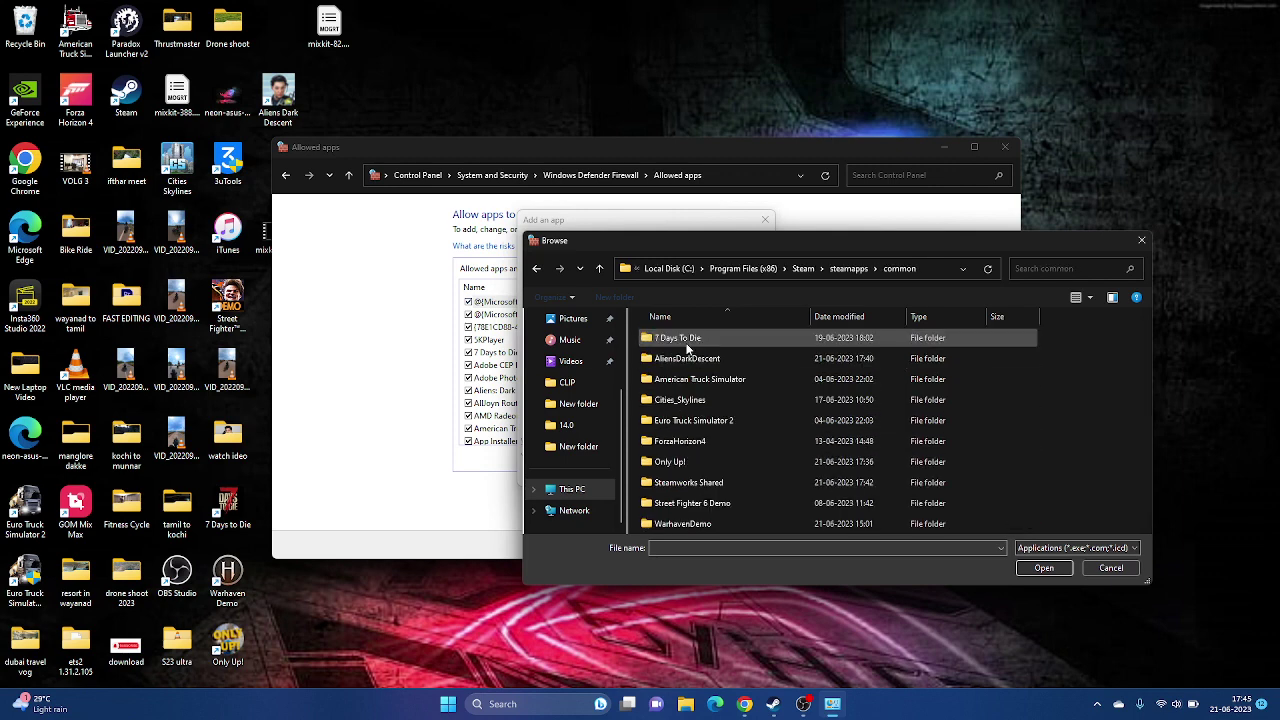
pyautogui.doubleClick(690, 360)
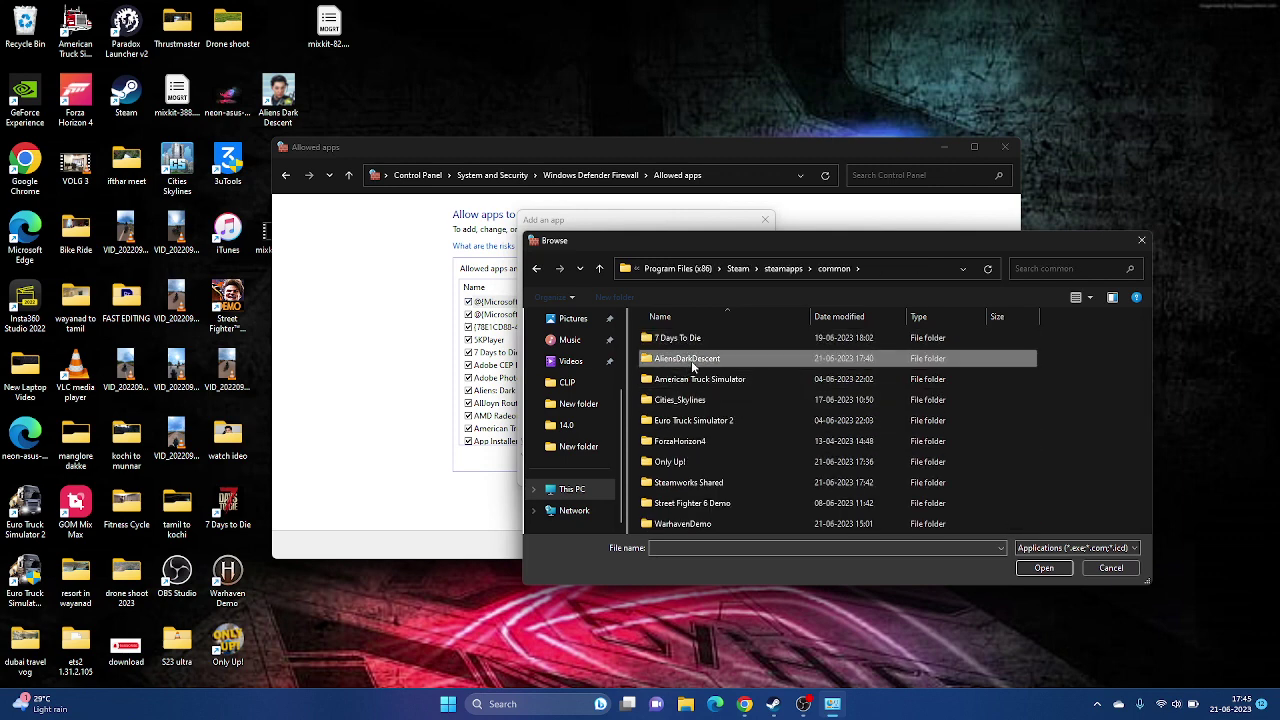
# Step: Try adding AliensDarkDescentGameSteam-Win64-Shipping.exe, confirm it's already allowed, and cancel the dialog
pyautogui.click(700, 379)
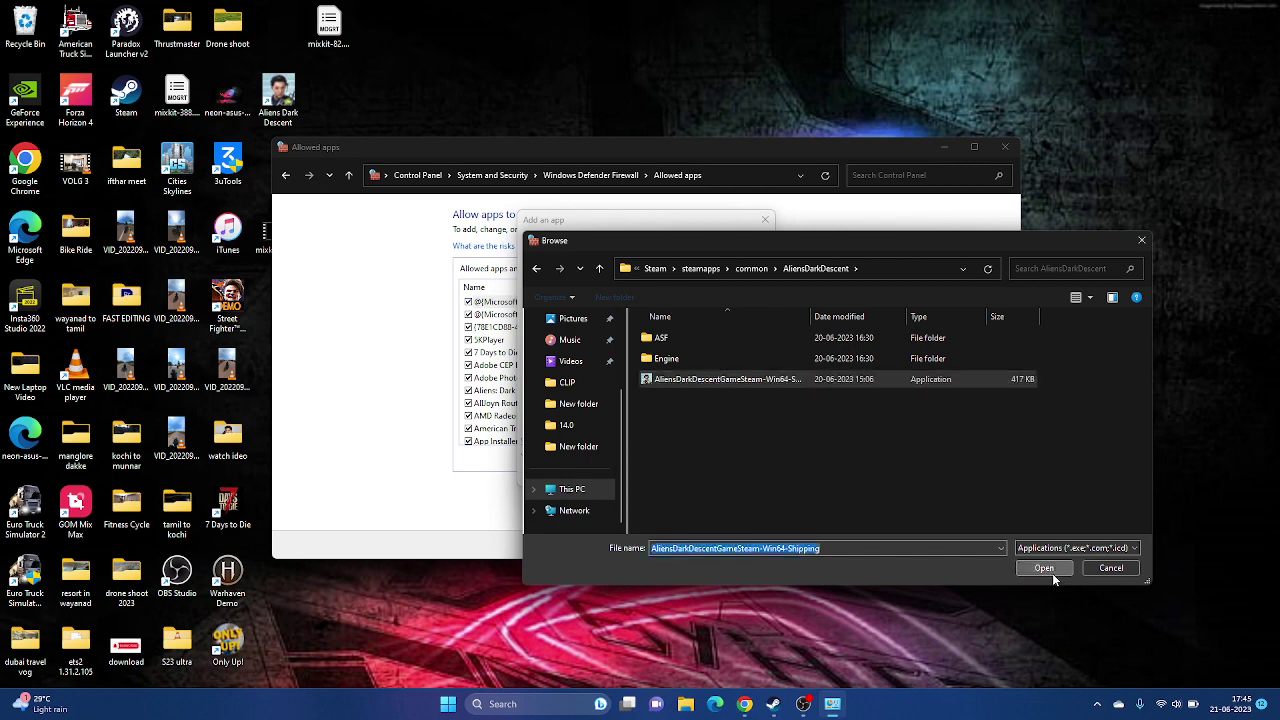
pyautogui.click(1050, 570)
pyautogui.click(691, 474)
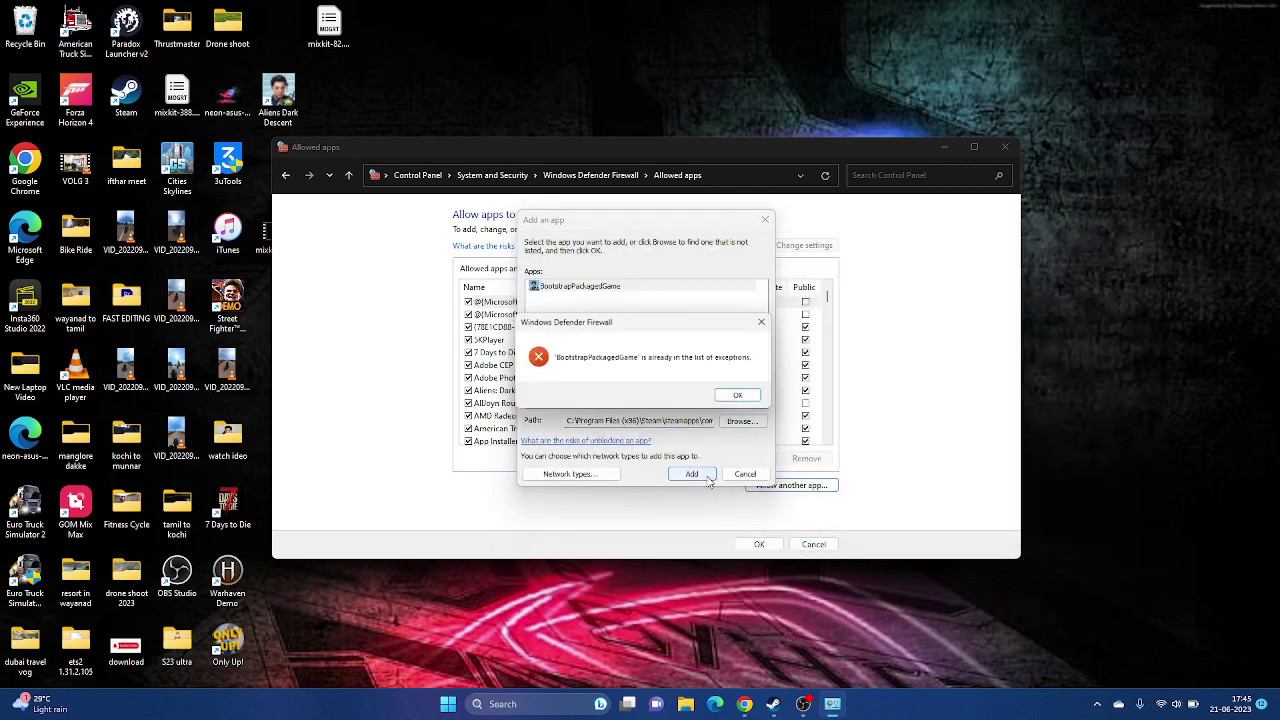
pyautogui.click(752, 400)
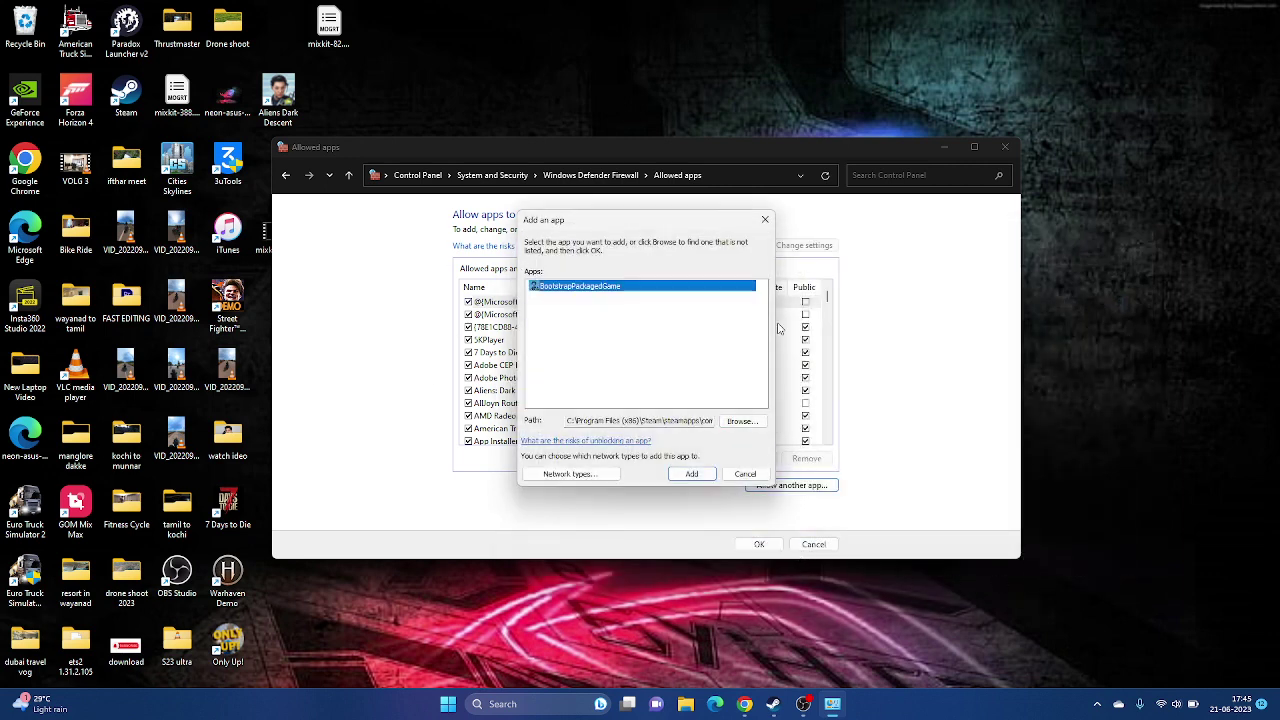
pyautogui.click(740, 474)
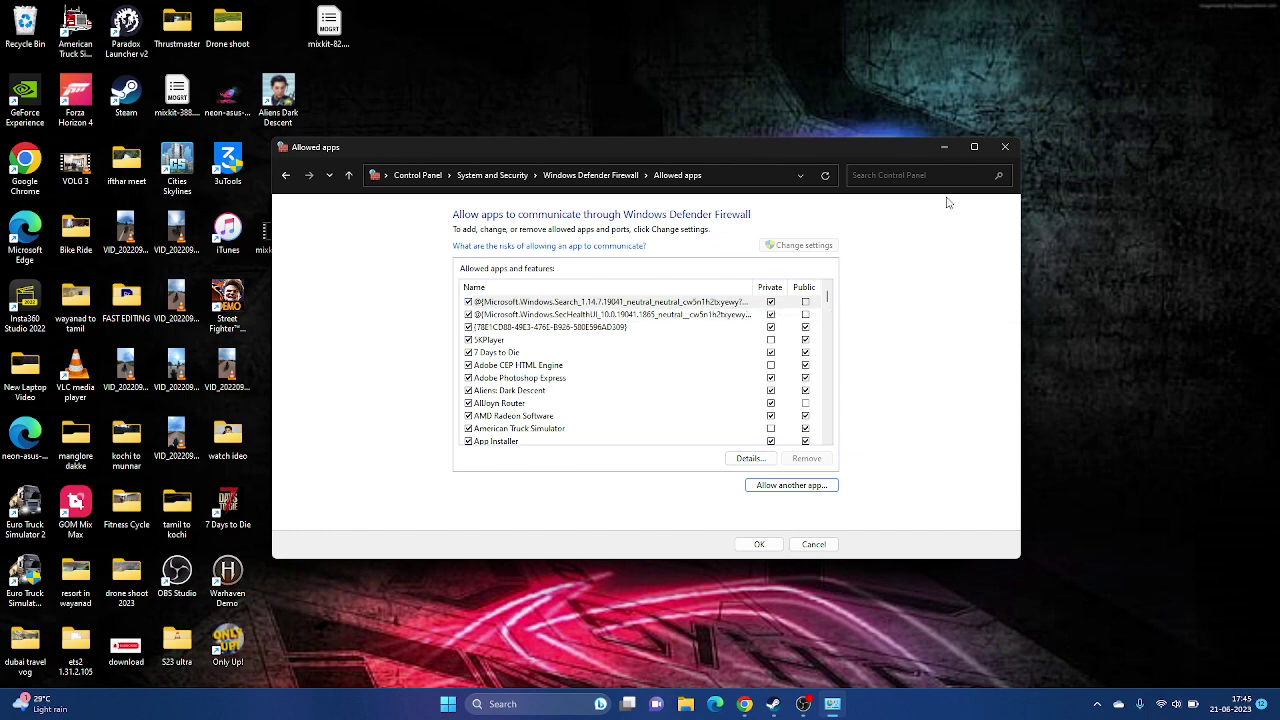
# Step: Close the firewall window, view the Aliens: Dark Descent page in Steam, then minimize Steam
pyautogui.click(1004, 150)
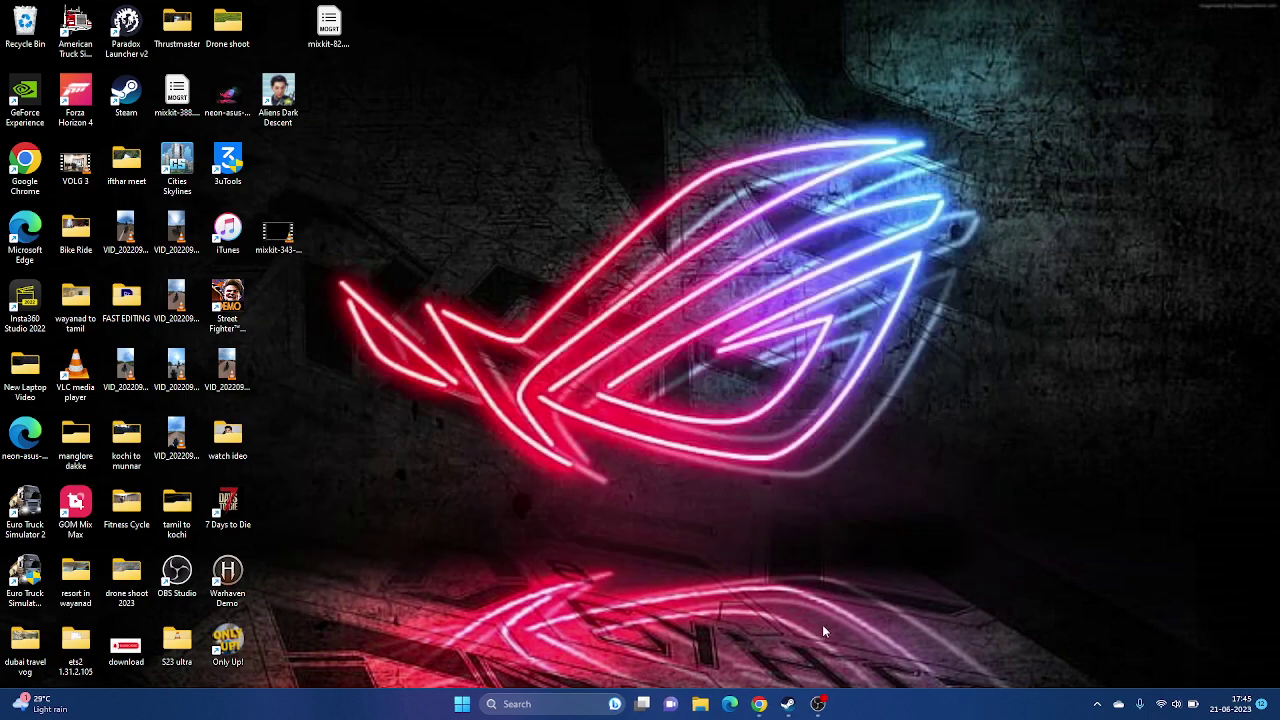
pyautogui.click(773, 704)
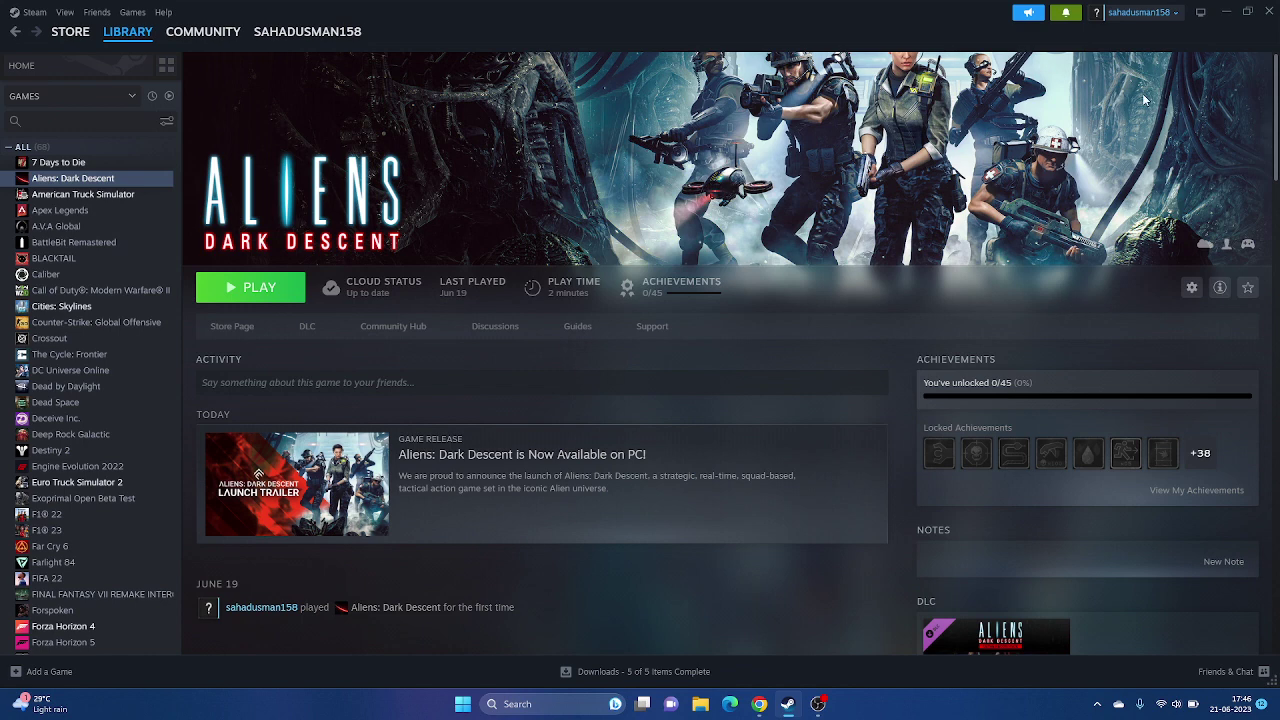
pyautogui.click(1227, 12)
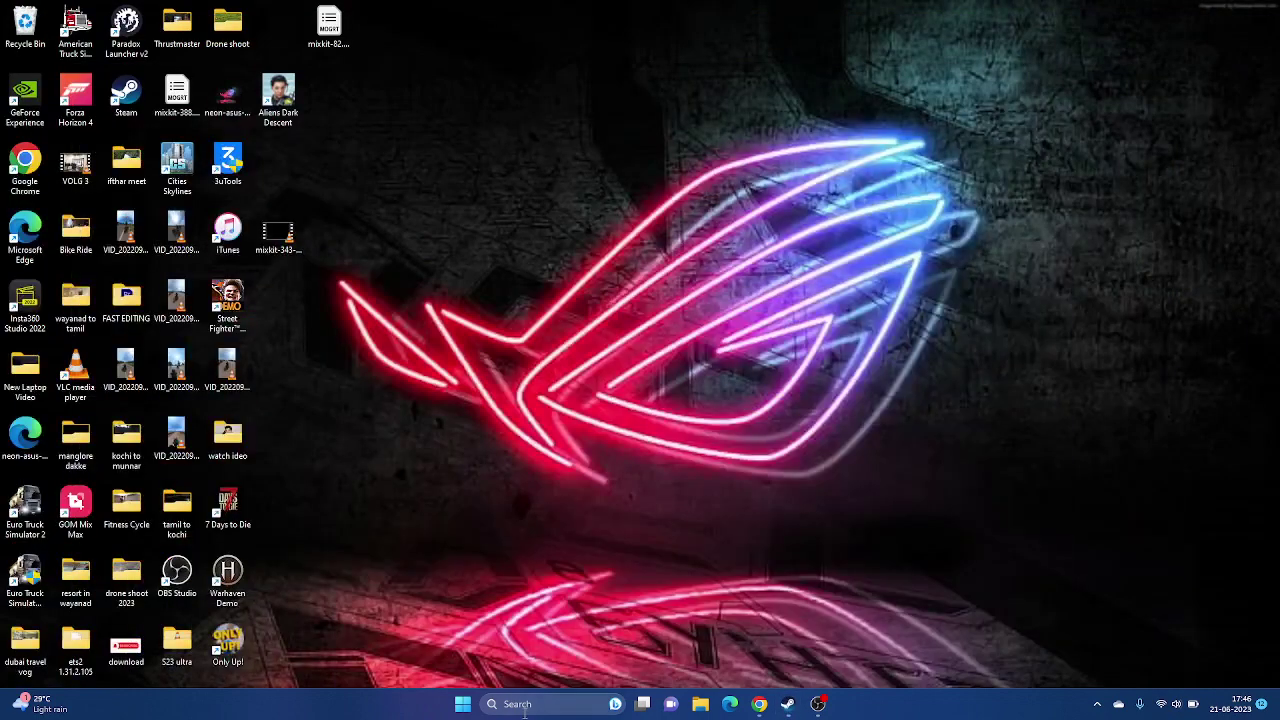
pyautogui.click(524, 706)
# Step: In System Configuration, disable all startup services, apply, and exit without restarting
pyautogui.write('system information')
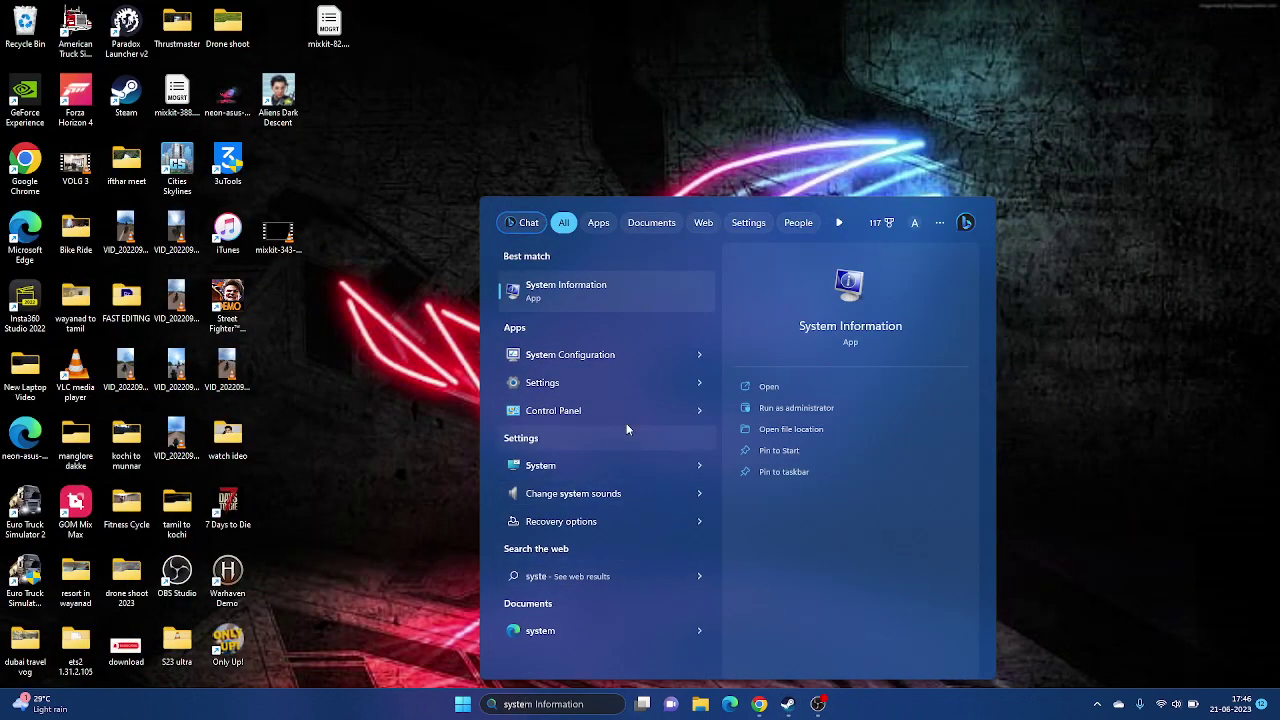
pyautogui.click(635, 357)
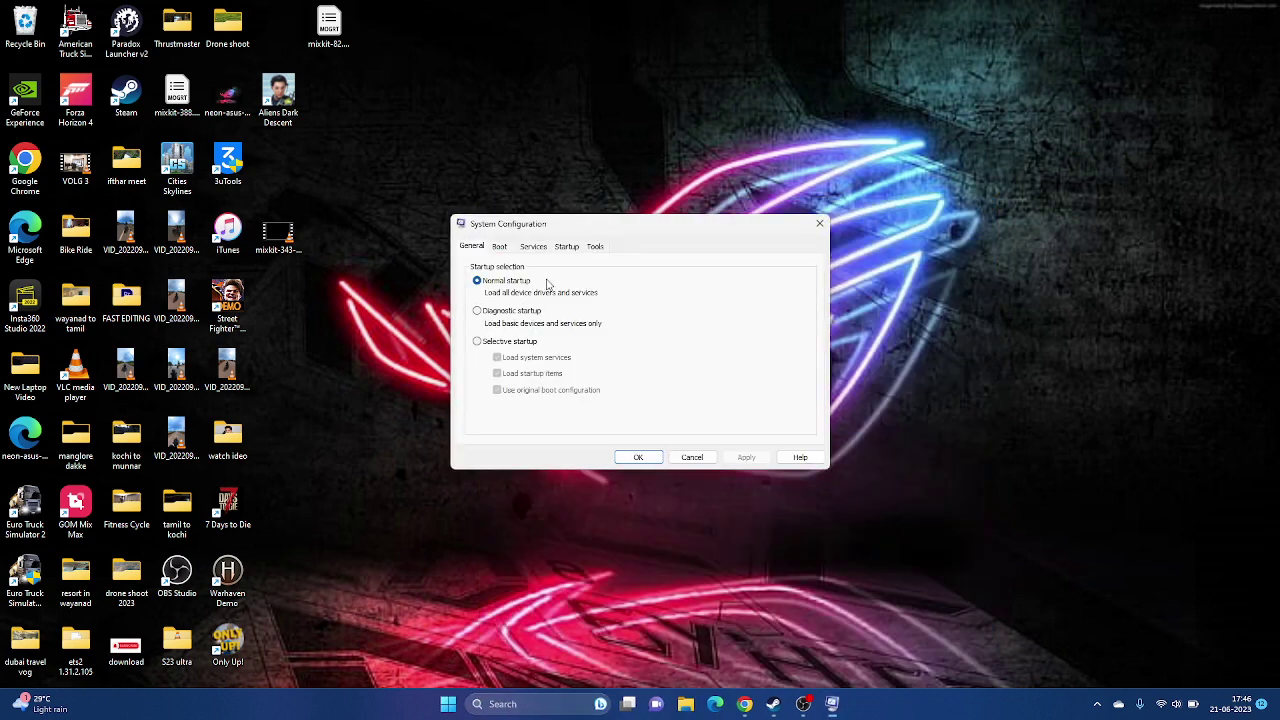
pyautogui.click(536, 247)
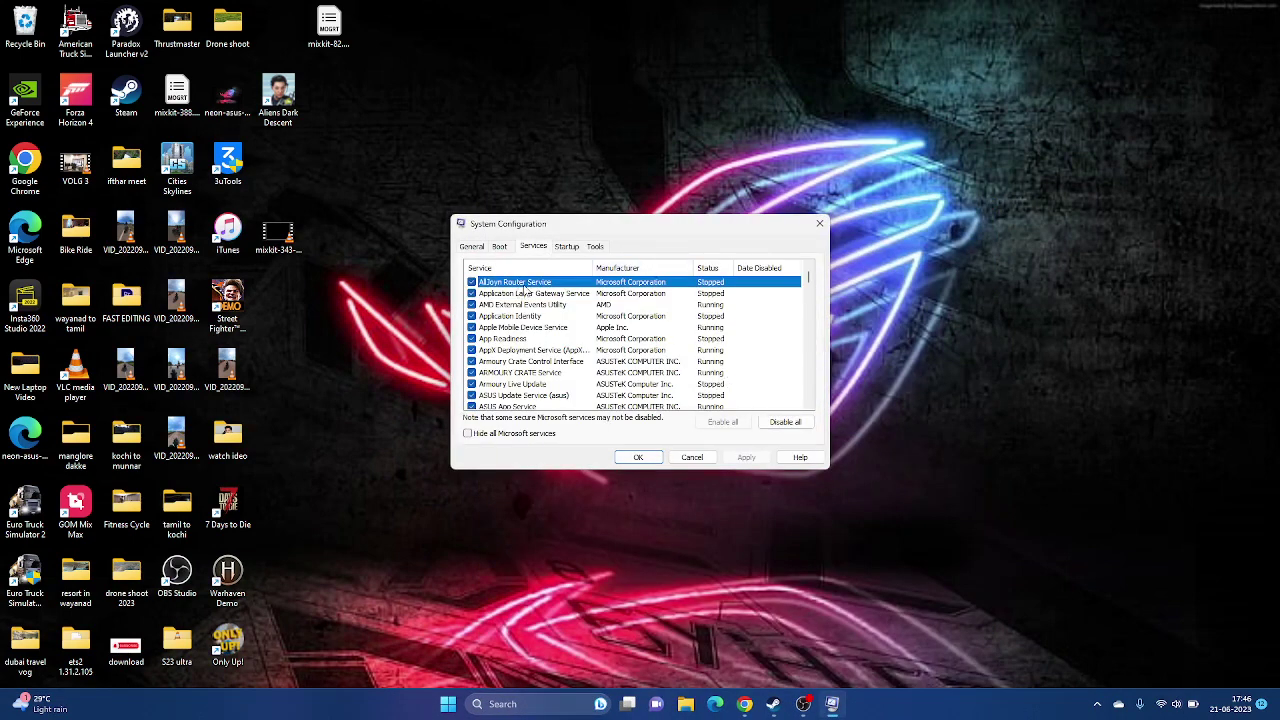
pyautogui.click(785, 422)
pyautogui.click(521, 438)
pyautogui.click(746, 457)
pyautogui.click(645, 458)
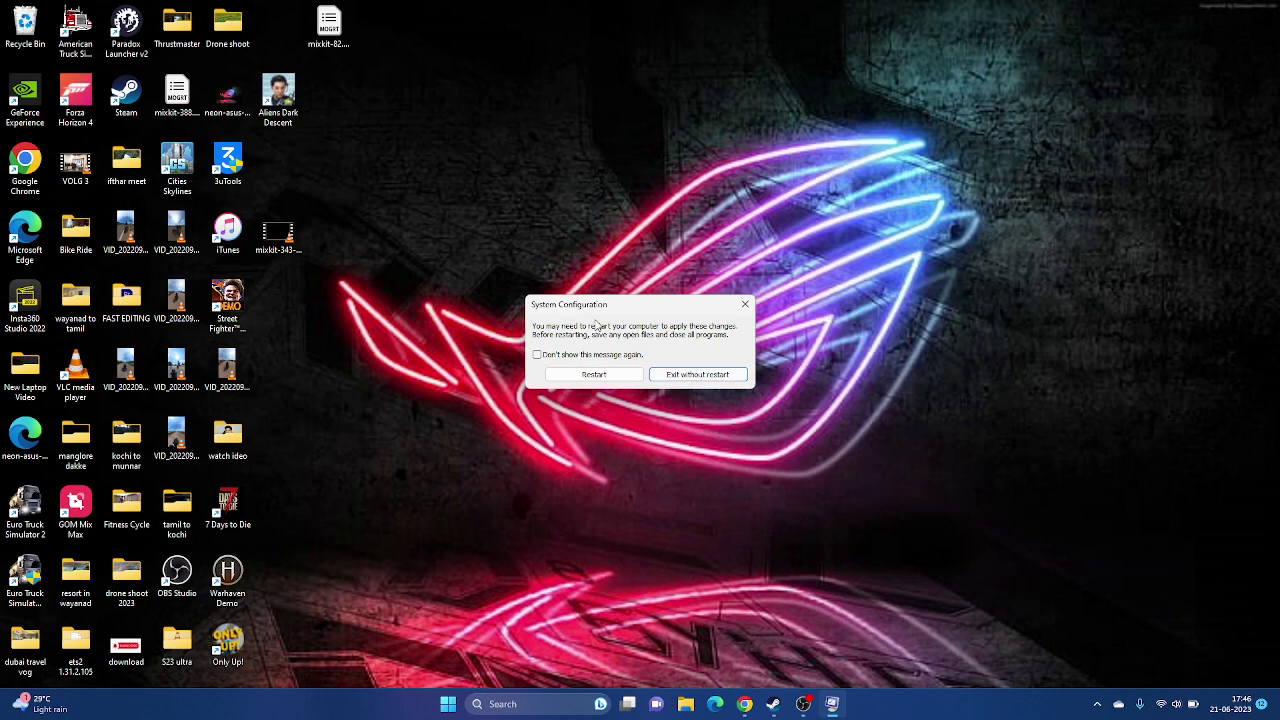
pyautogui.click(705, 374)
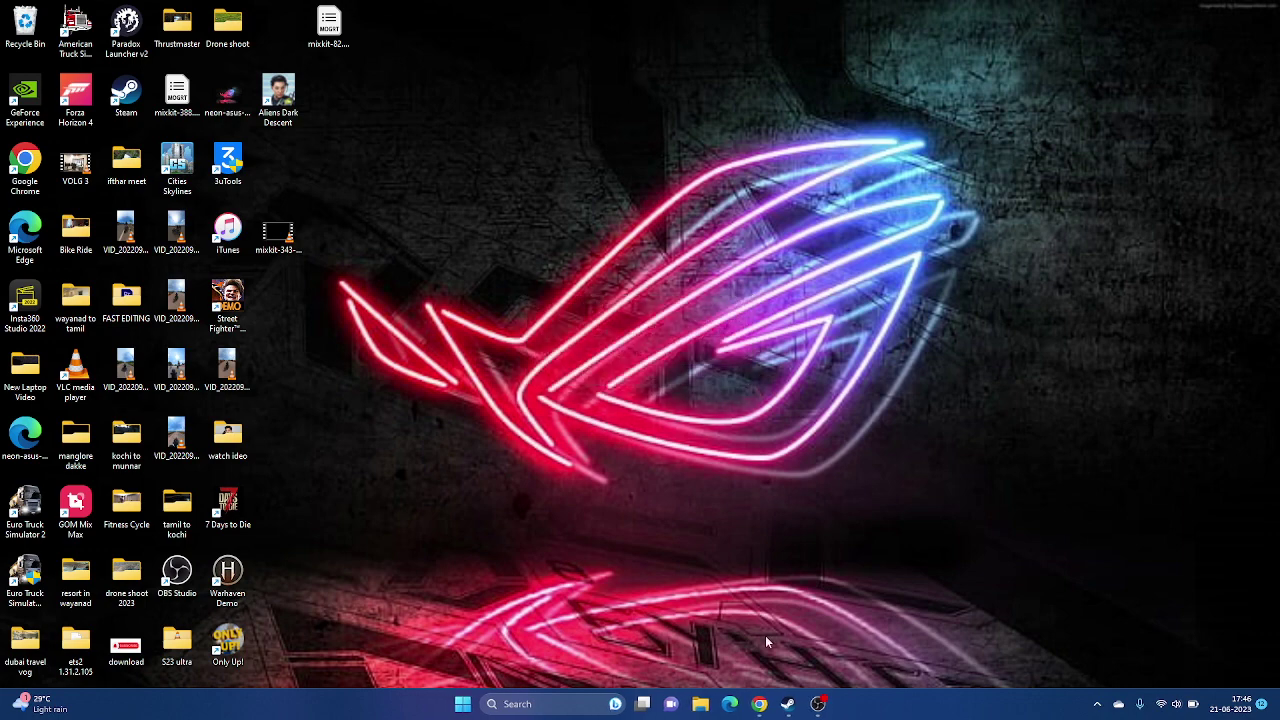
# Step: Set the Aliens: Dark Descent launch options to -dx12 in Steam and close its properties
pyautogui.click(787, 705)
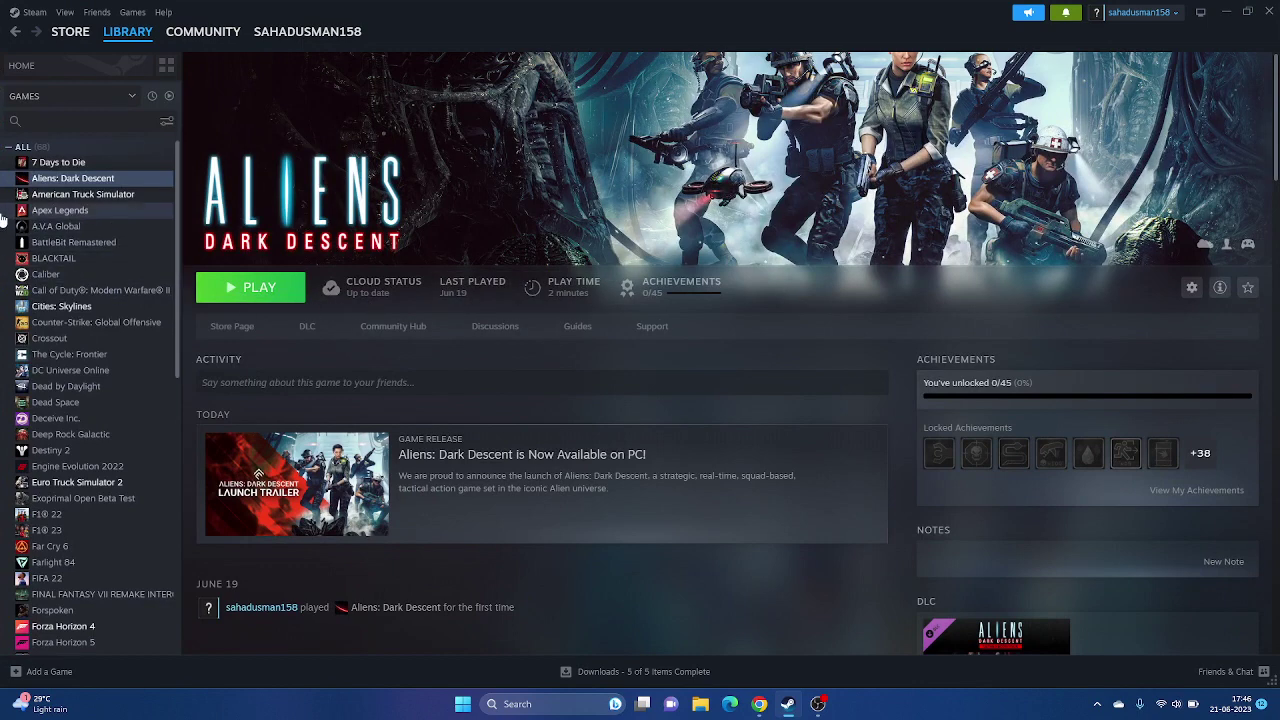
pyautogui.rightClick(77, 180)
pyautogui.click(120, 289)
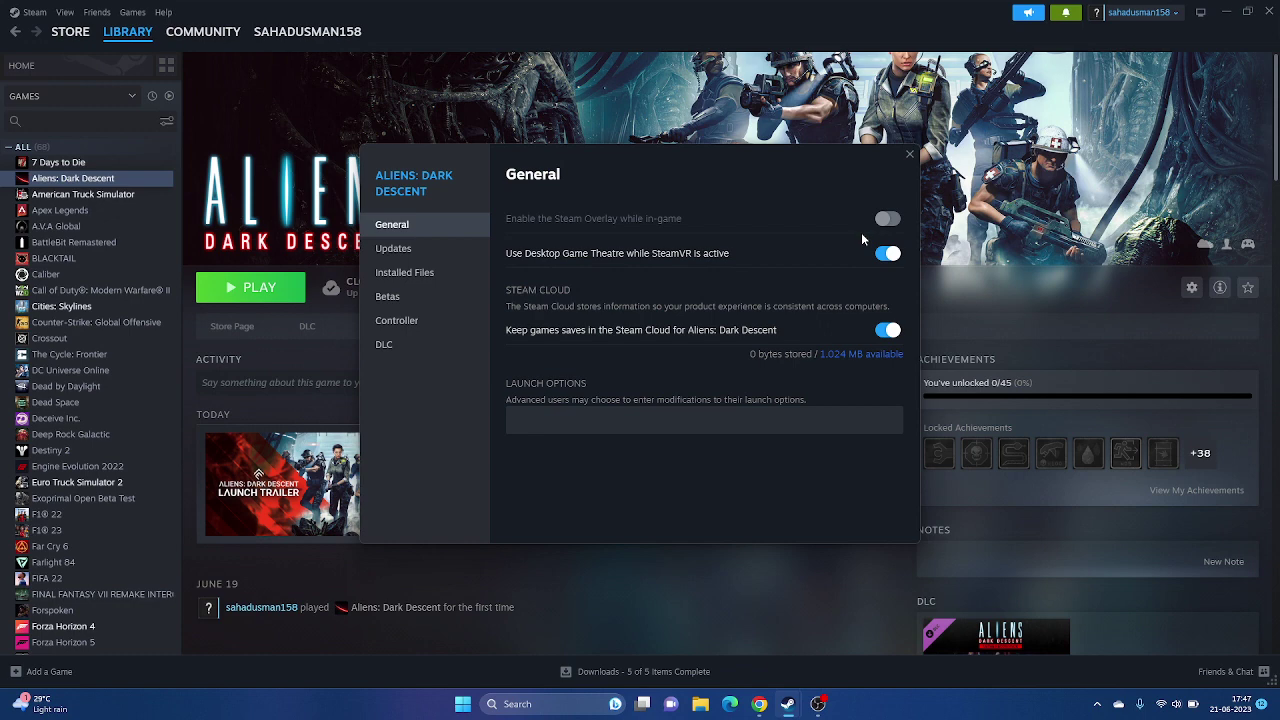
pyautogui.click(516, 422)
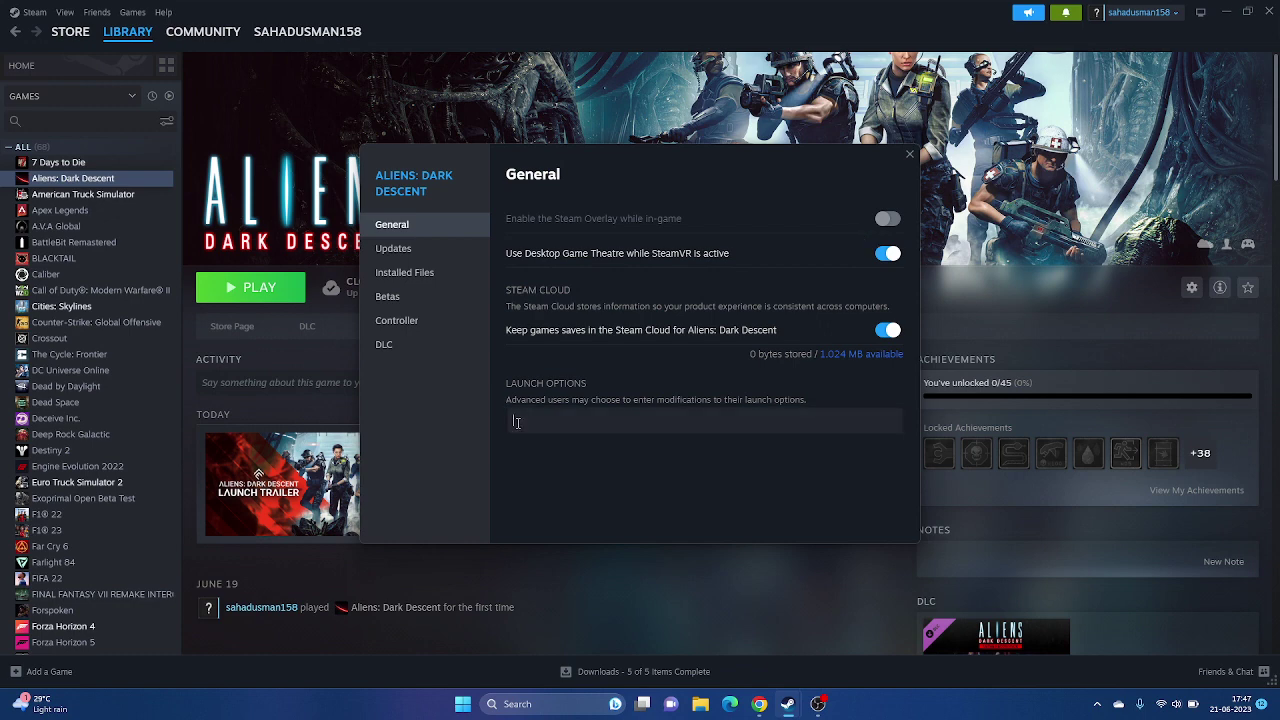
pyautogui.write('-dx11')
pyautogui.press('BackSpace')
pyautogui.write('2')
pyautogui.click(908, 156)
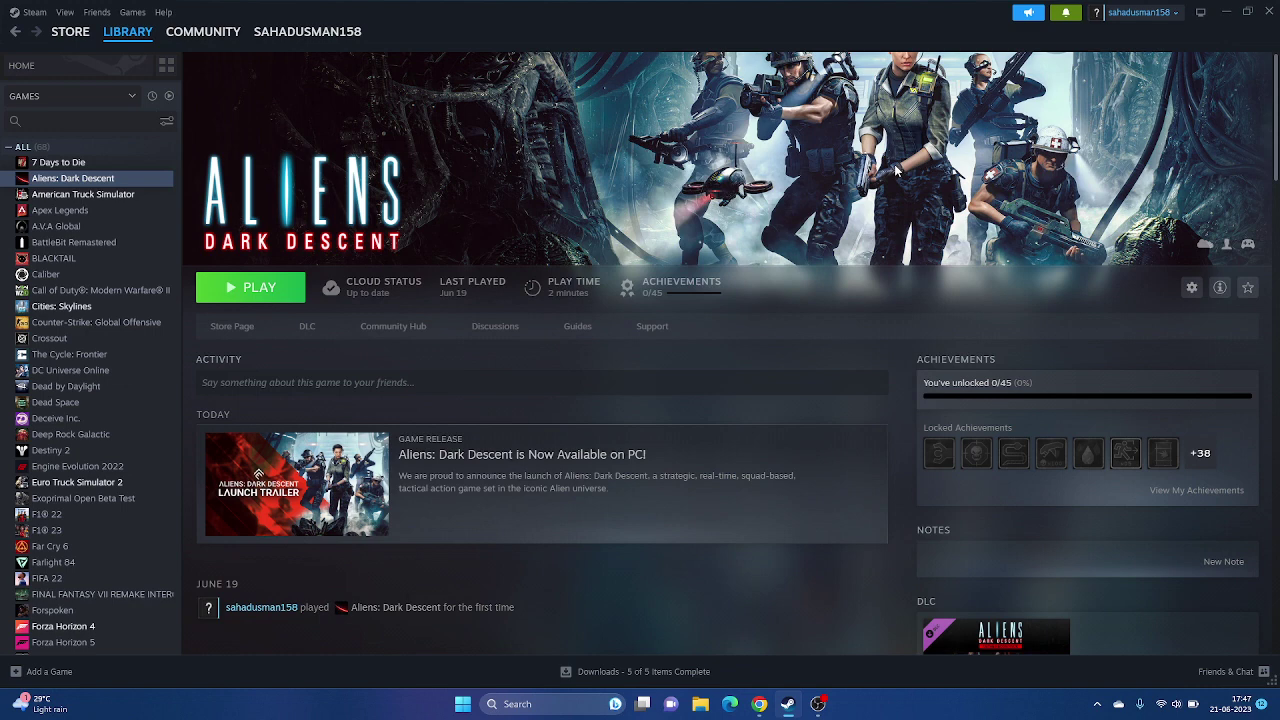
pyautogui.click(1226, 14)
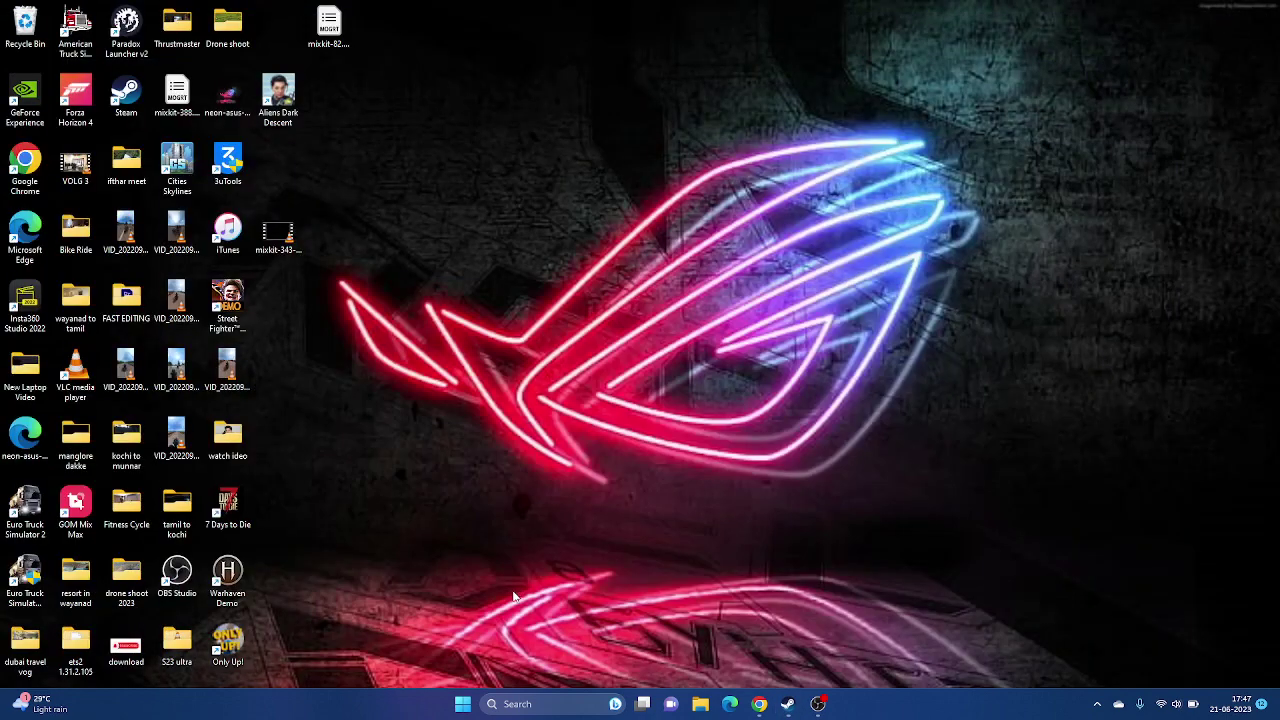
# Step: Review running apps and background processes in a maximized Task Manager, then close it and bring Steam back
pyautogui.rightClick(474, 704)
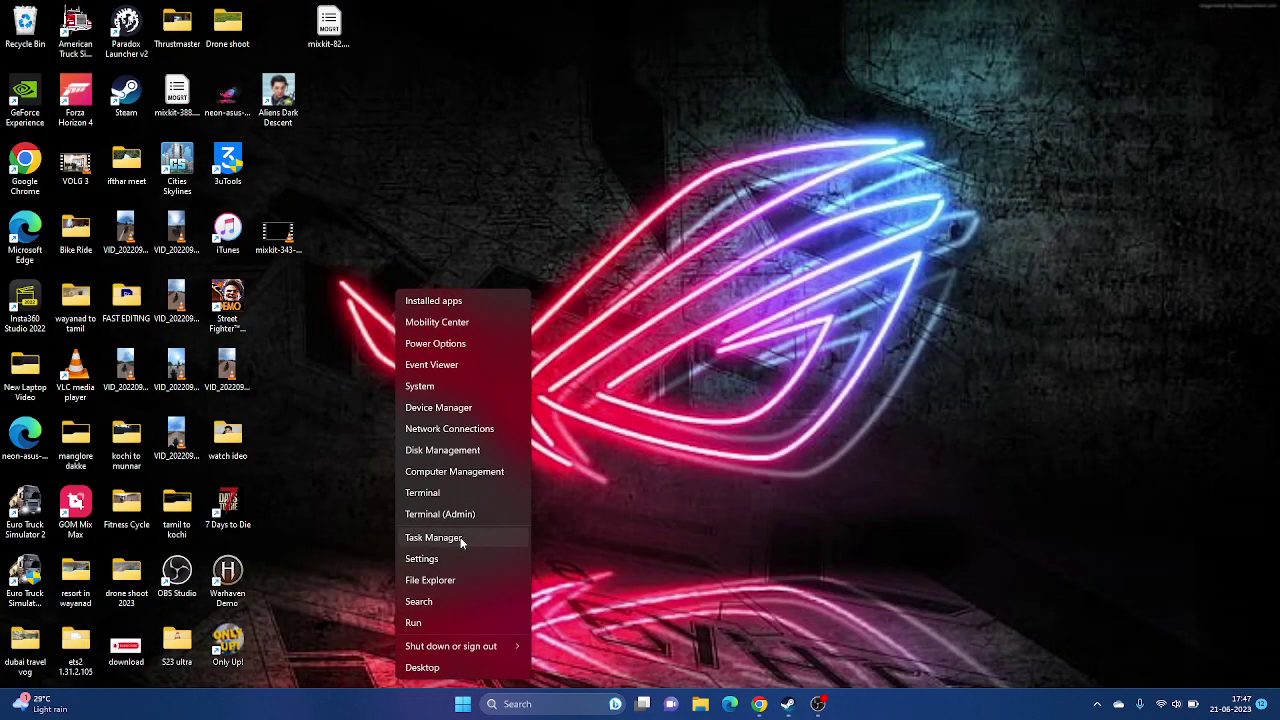
pyautogui.click(510, 535)
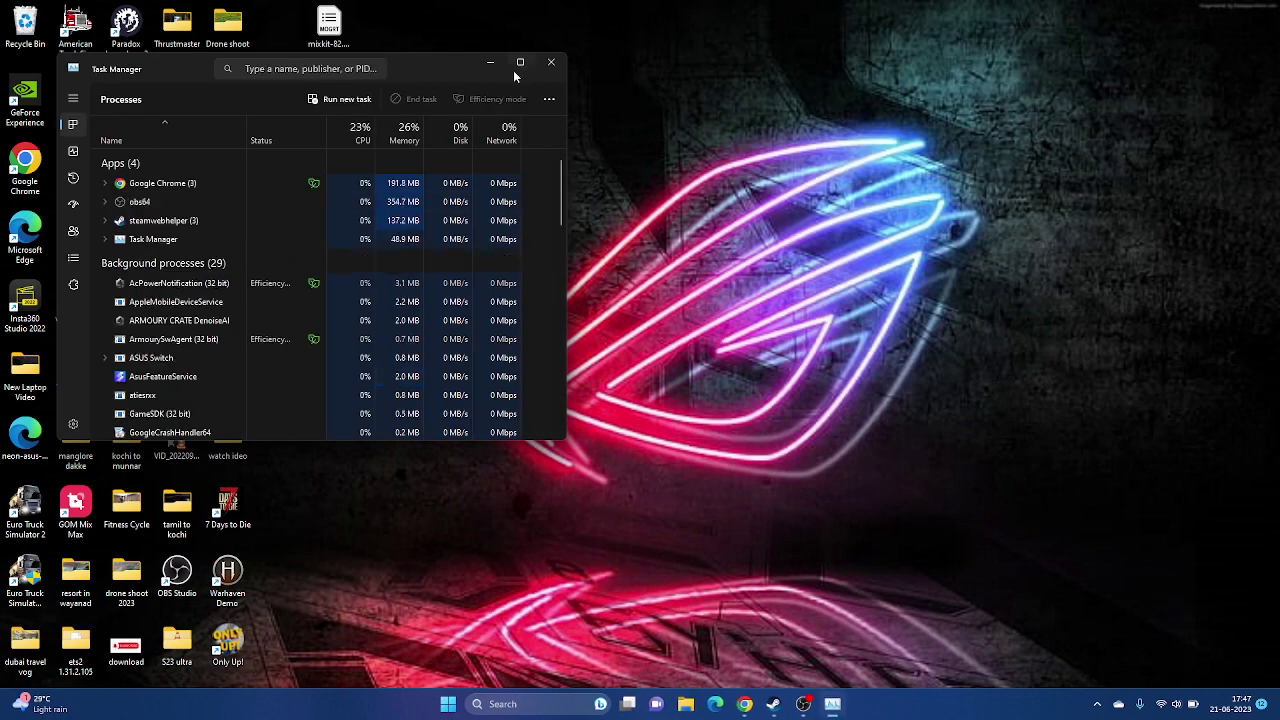
pyautogui.click(516, 62)
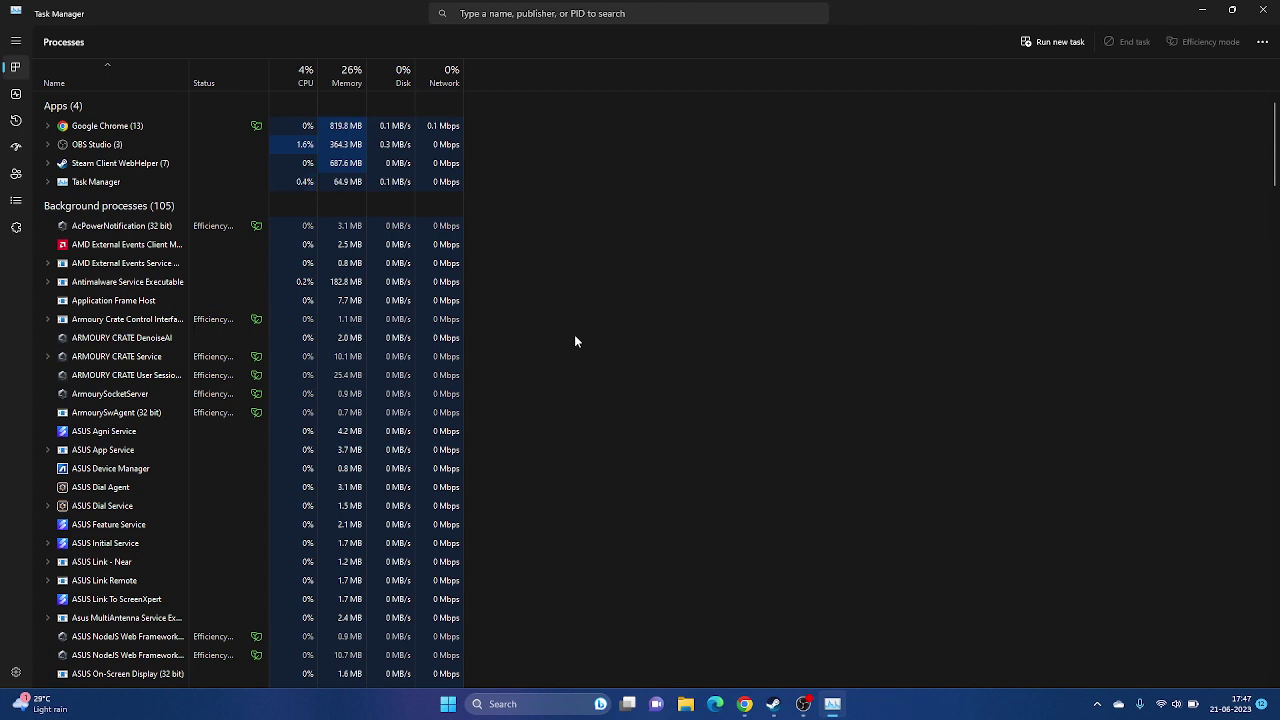
pyautogui.scroll(-2, 575, 341)
pyautogui.scroll(-1, 574, 337)
pyautogui.scroll(3, 574, 337)
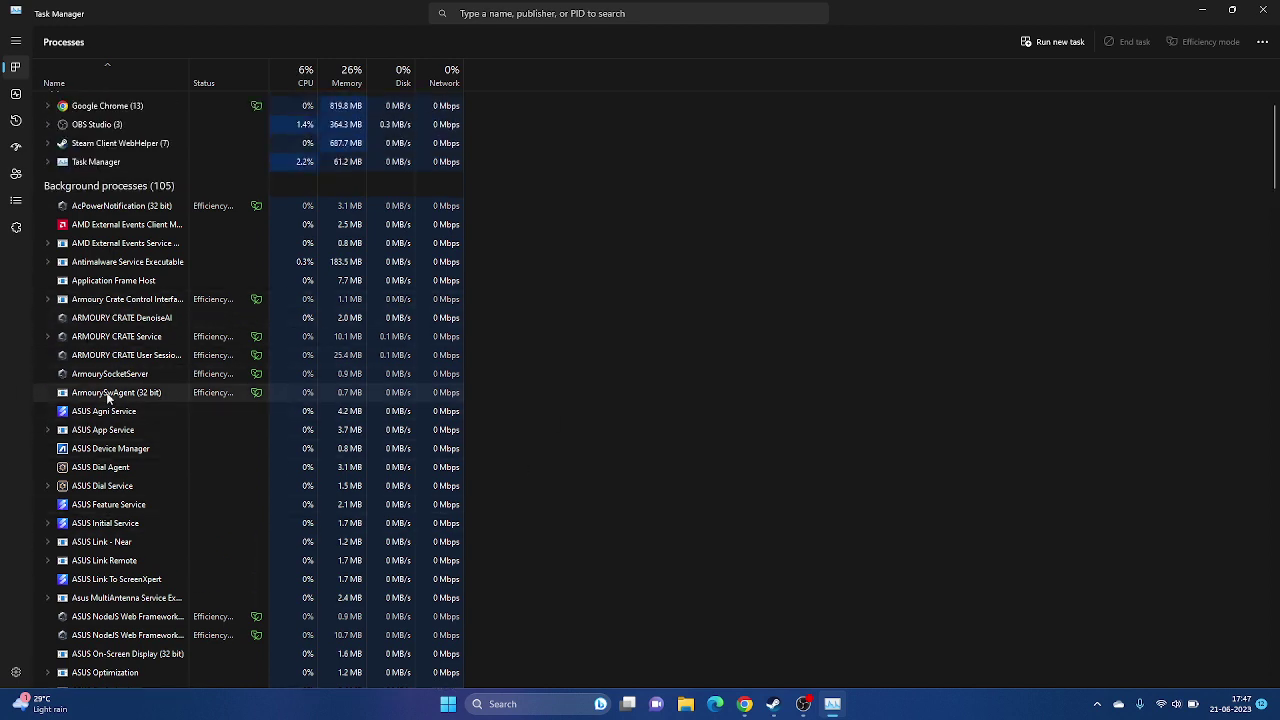
pyautogui.scroll(1, 140, 380)
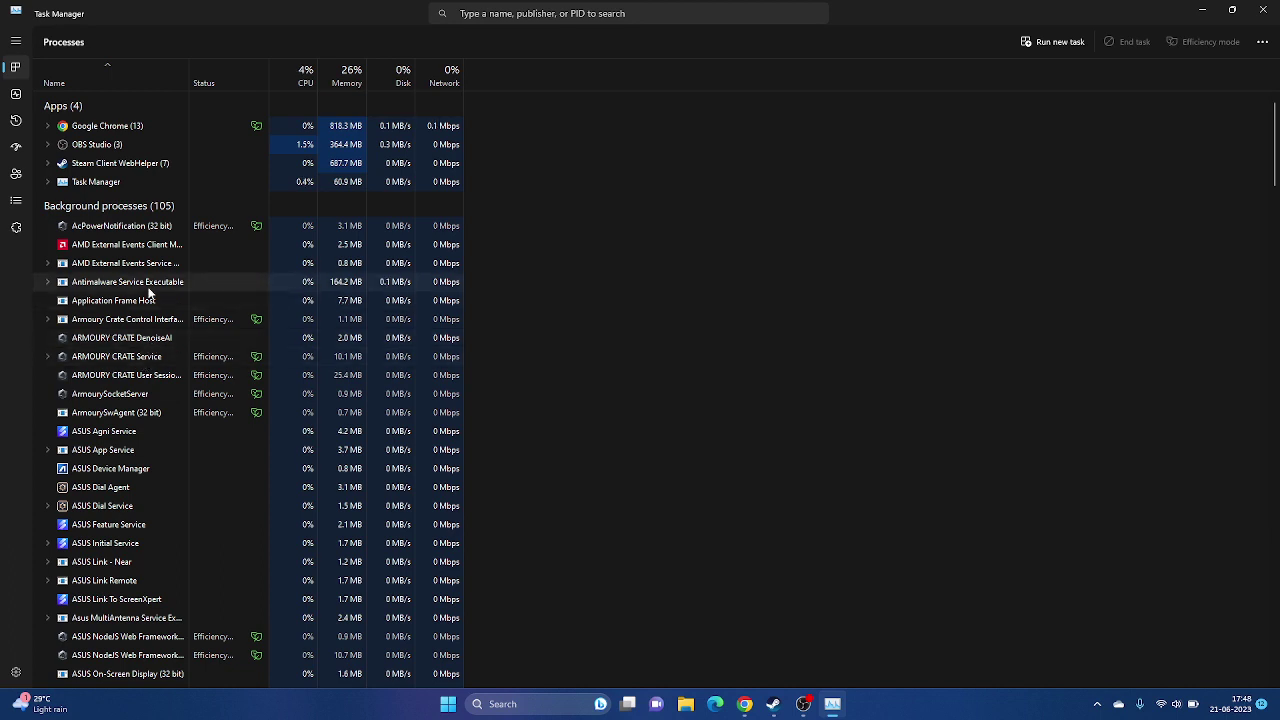
pyautogui.click(1262, 12)
pyautogui.click(787, 704)
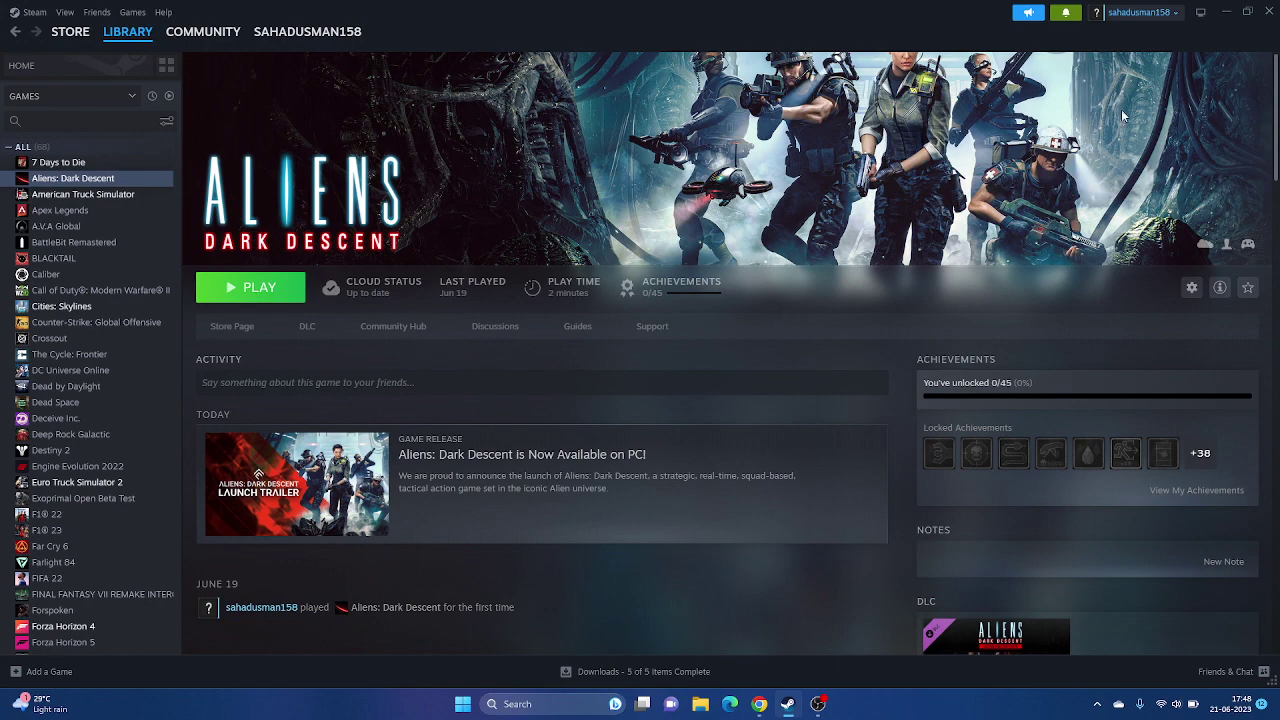
# Step: Open the Graphics settings page via search and start adding a custom app with Browse
pyautogui.click(1224, 12)
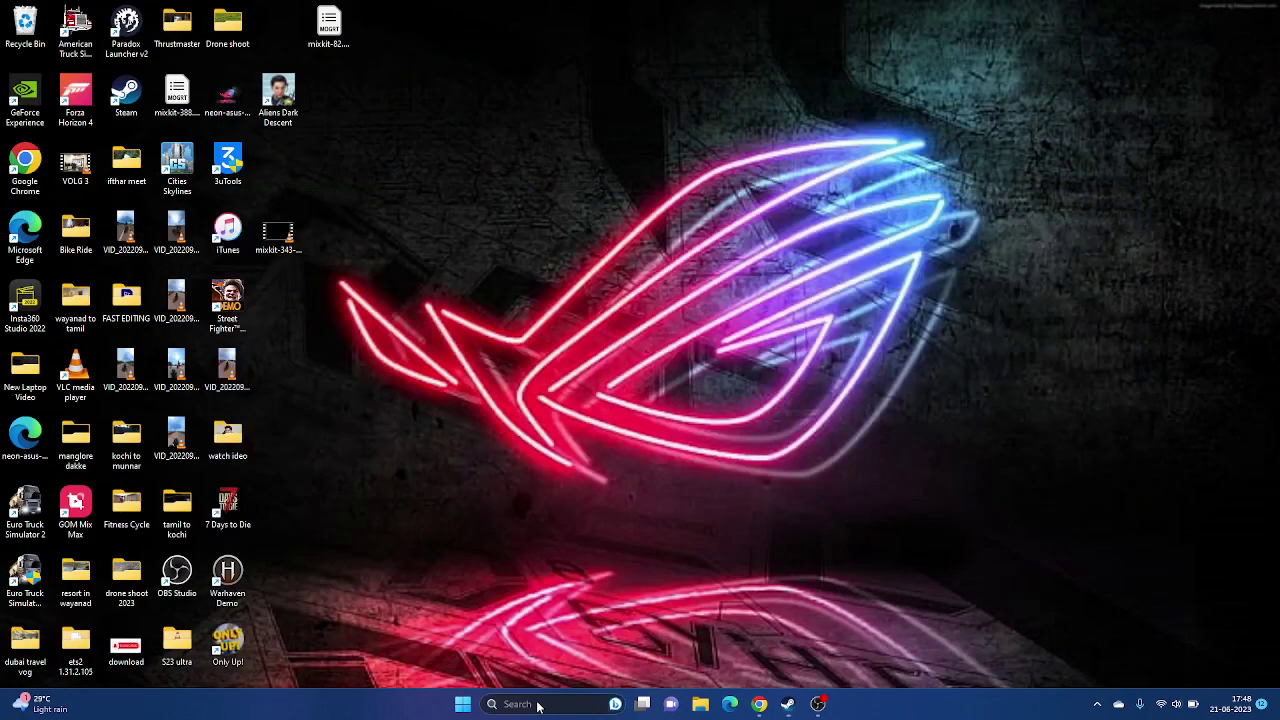
pyautogui.click(538, 703)
pyautogui.write('graphics settings')
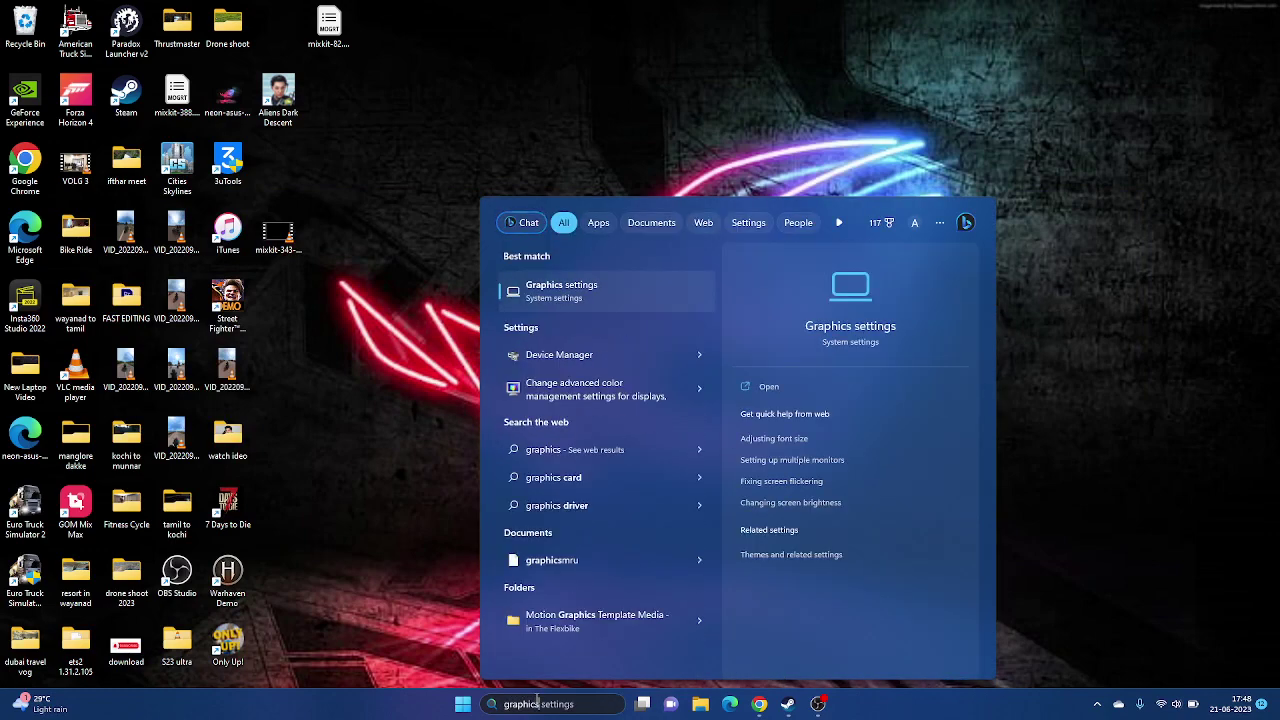
pyautogui.click(615, 299)
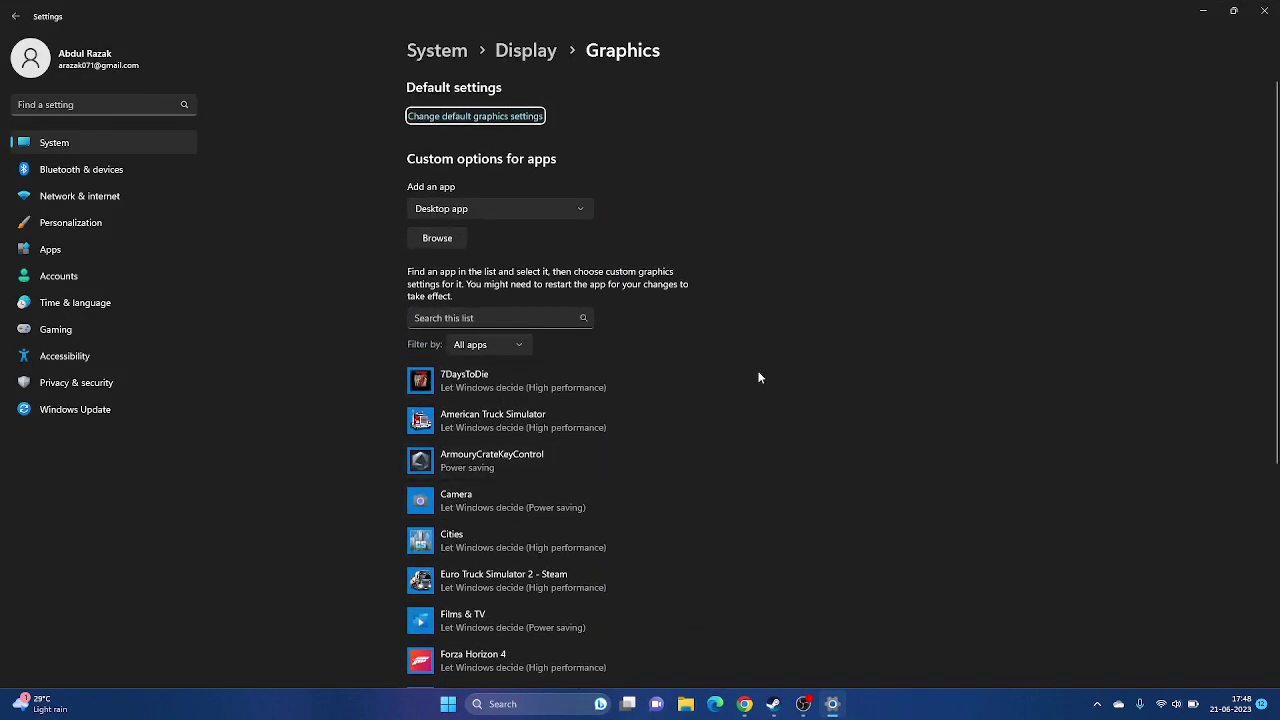
pyautogui.click(450, 238)
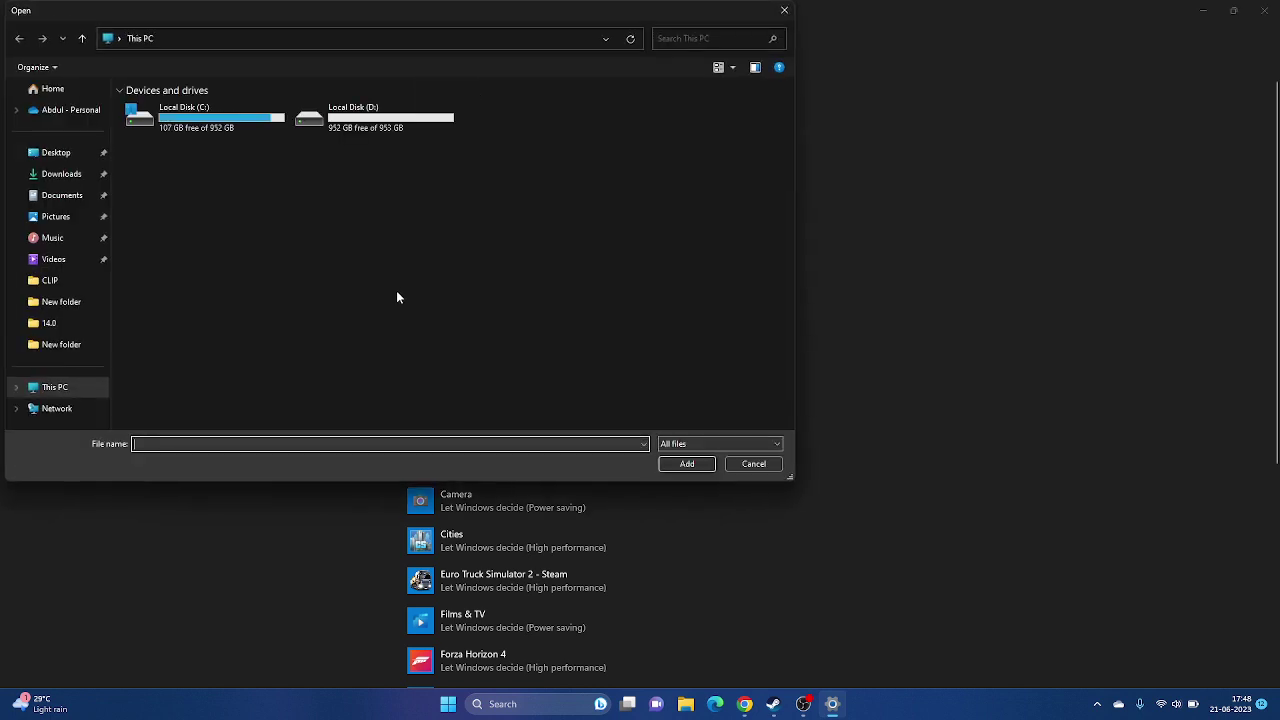
# Step: Navigate the browse dialog to C:\Program Files (x86)\Steam\steamapps\common\AliensDarkDescent
pyautogui.doubleClick(208, 120)
pyautogui.doubleClick(185, 212)
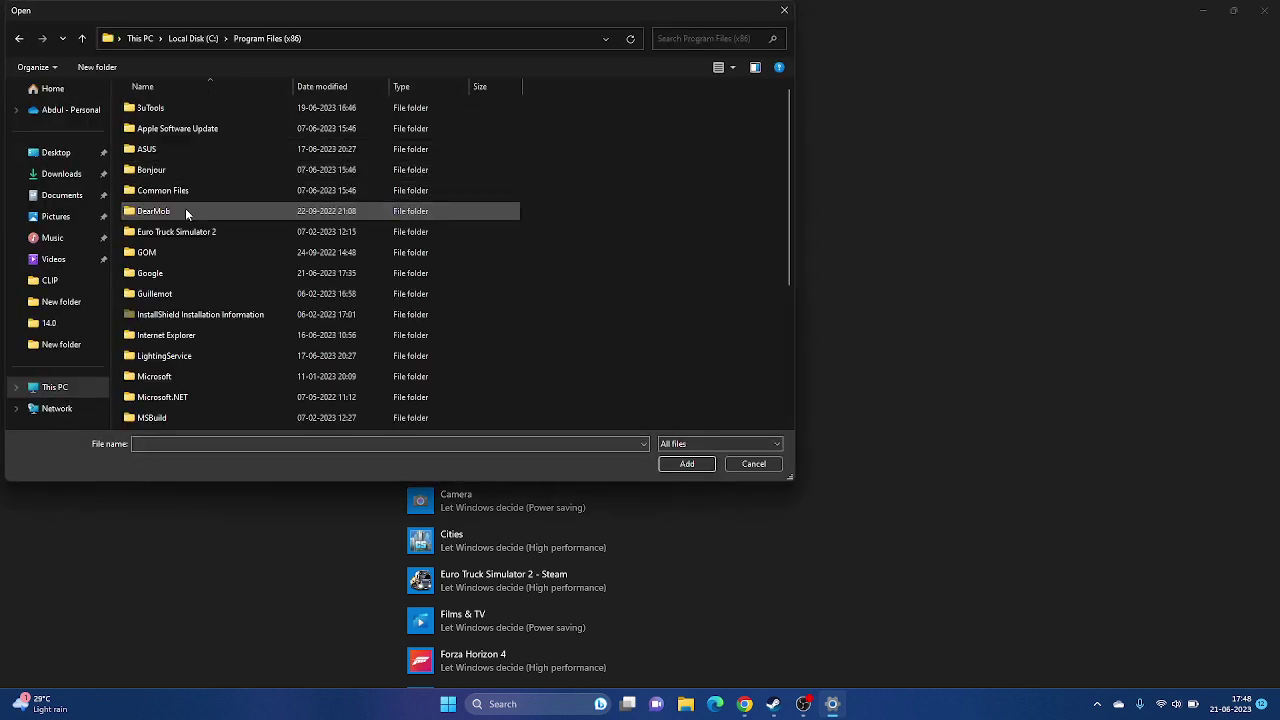
pyautogui.scroll(-4, 191, 320)
pyautogui.doubleClick(160, 255)
pyautogui.scroll(-4, 183, 268)
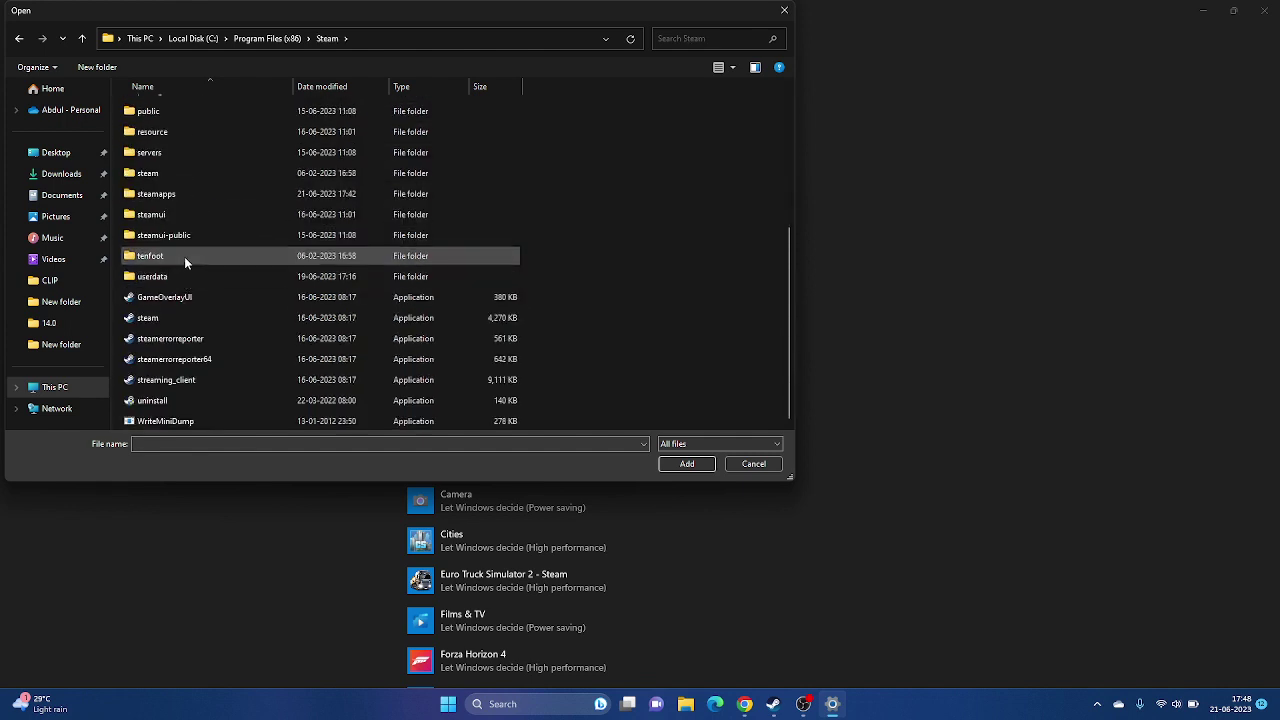
pyautogui.doubleClick(189, 195)
pyautogui.doubleClick(188, 114)
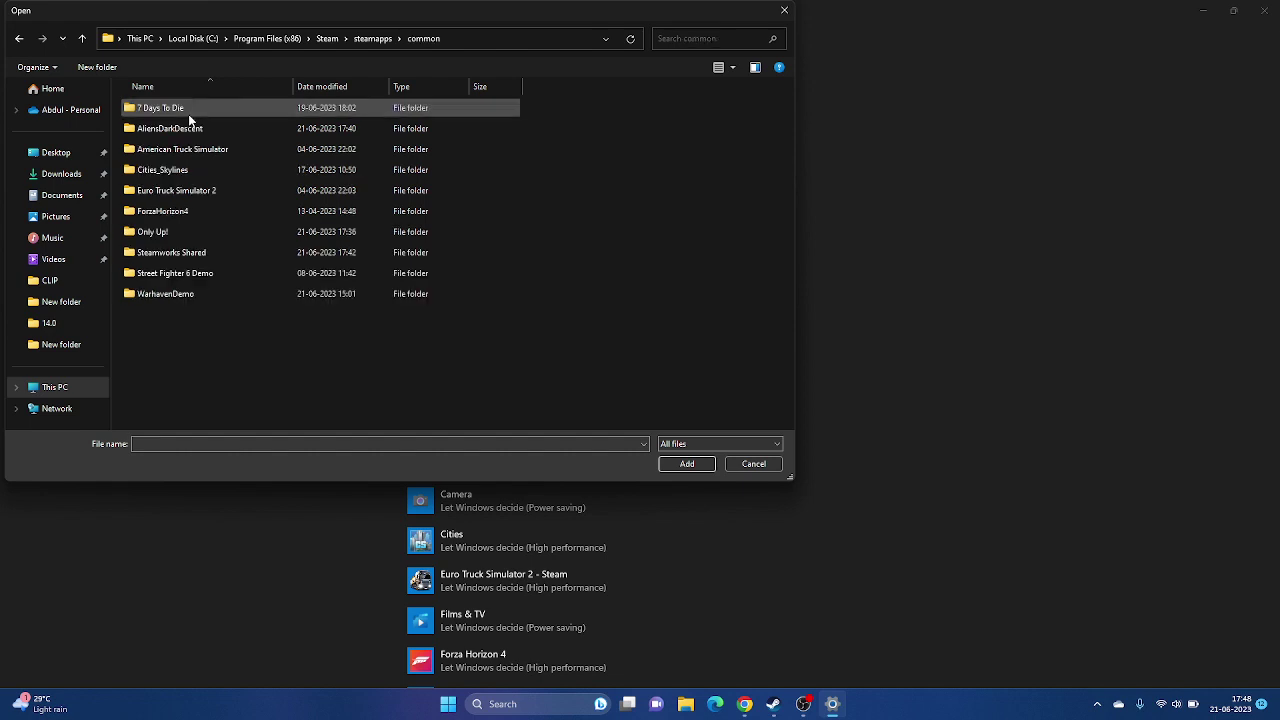
pyautogui.doubleClick(182, 130)
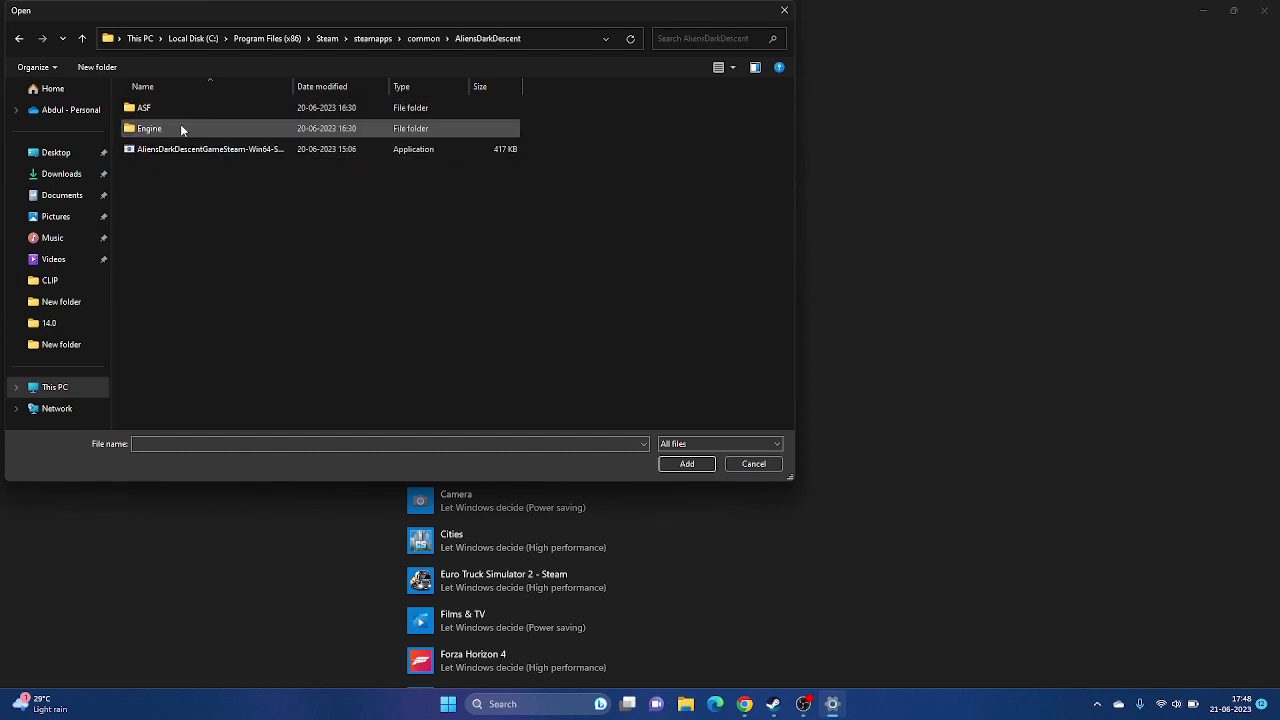
# Step: Add the game executable to the graphics list with a High performance preference, then close Settings
pyautogui.click(212, 153)
pyautogui.click(680, 467)
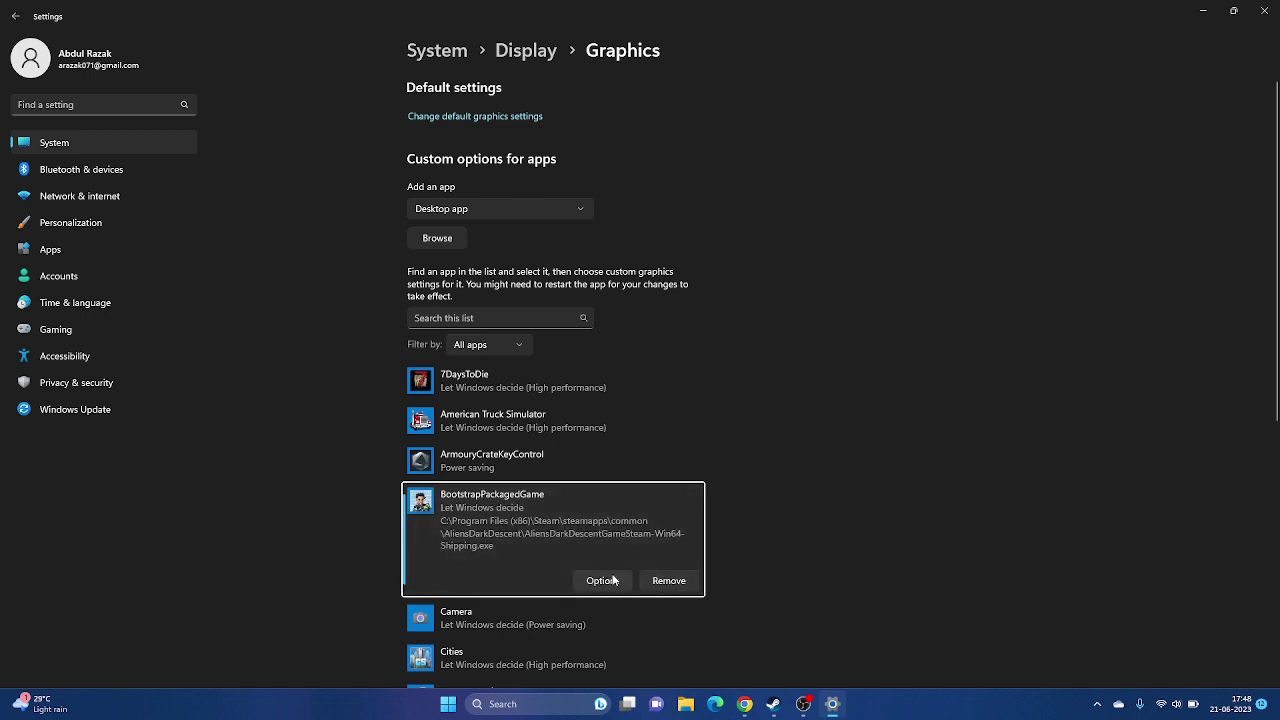
pyautogui.click(603, 580)
pyautogui.click(529, 344)
pyautogui.click(587, 452)
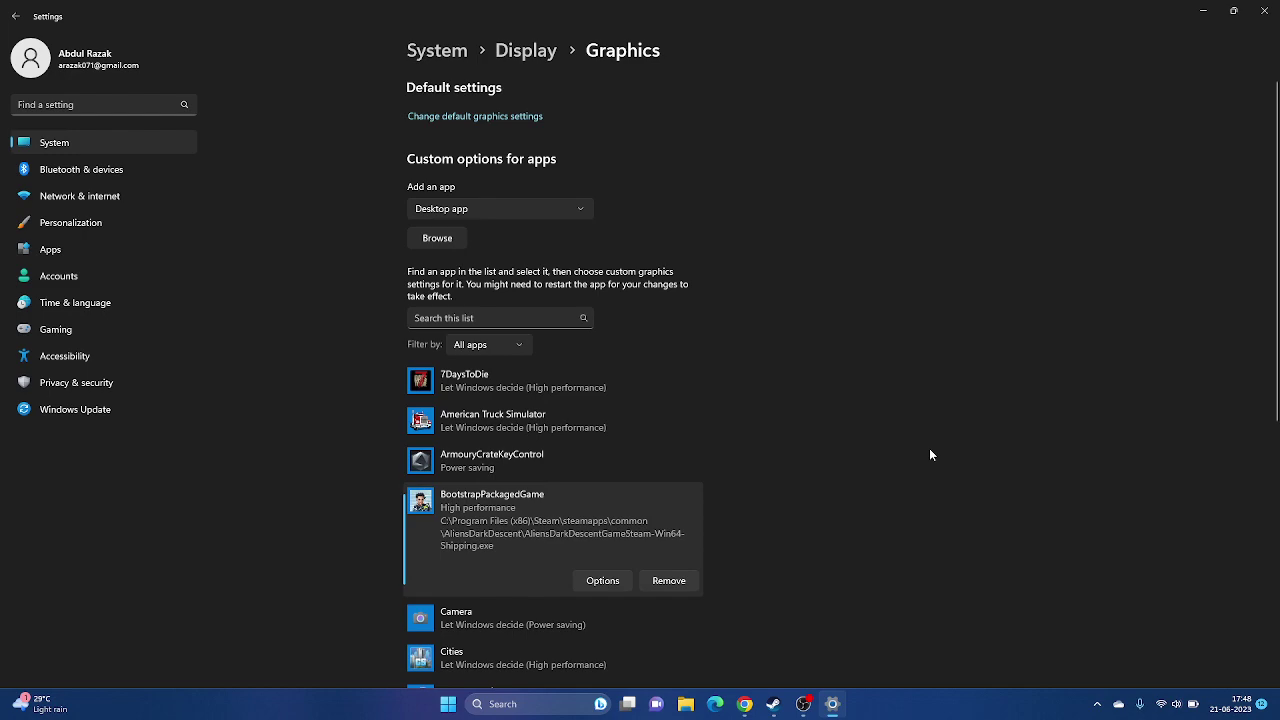
pyautogui.click(1264, 10)
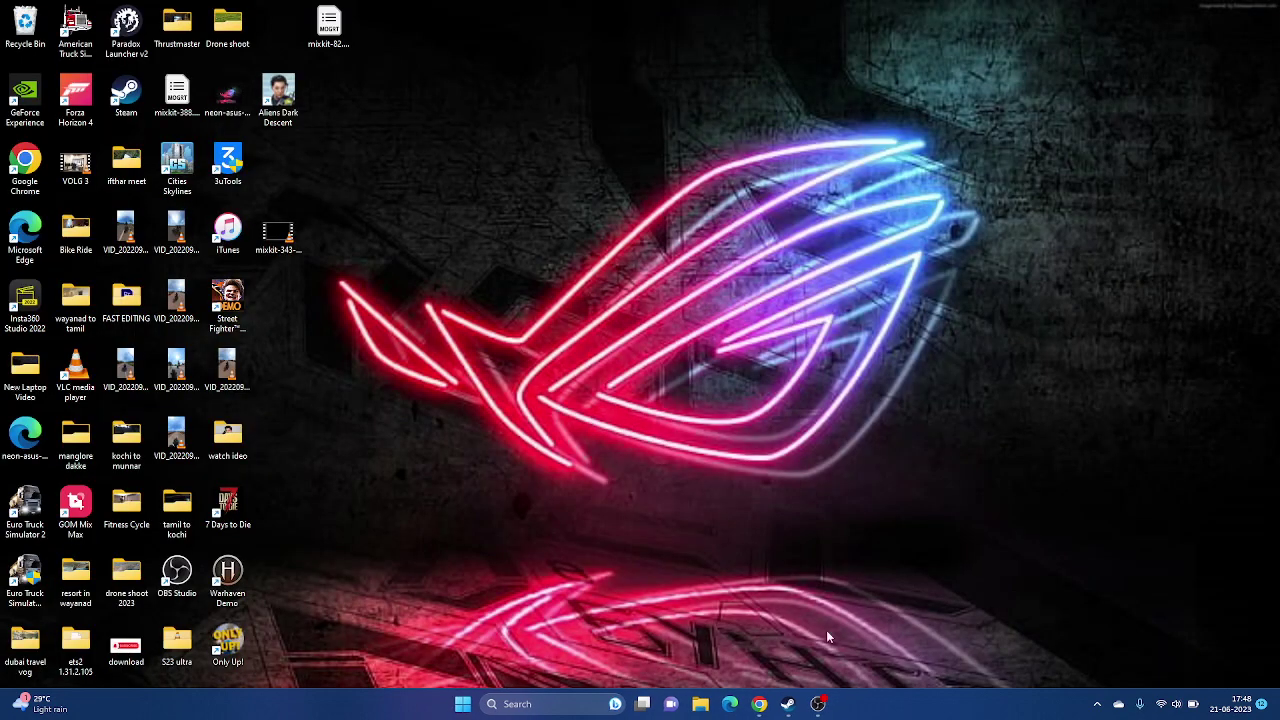